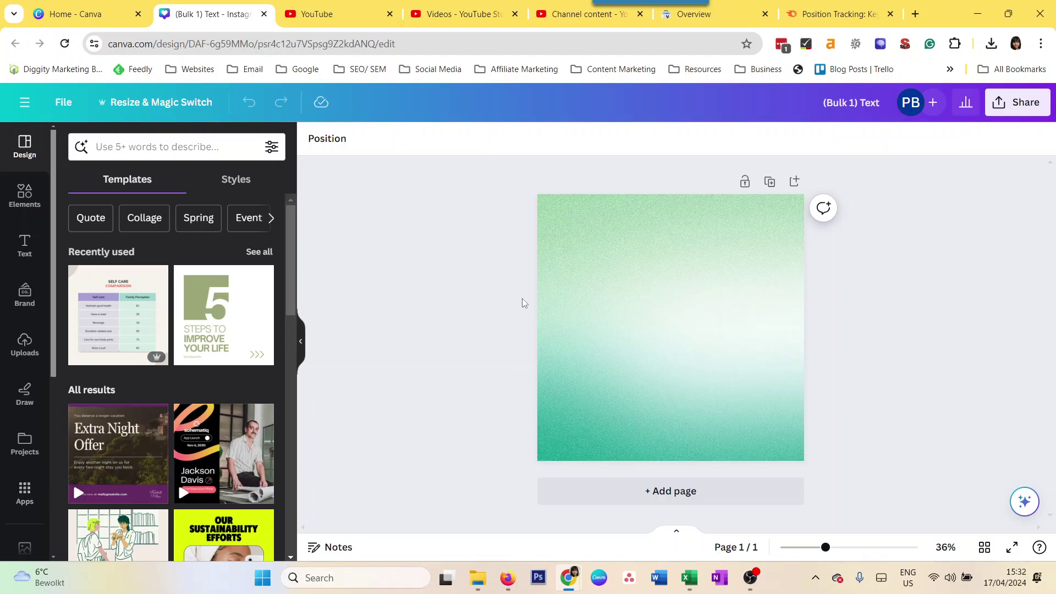
Step: Search the Apps panel for 'bulk create' so the Bulk create app appears in the results
click(575, 282)
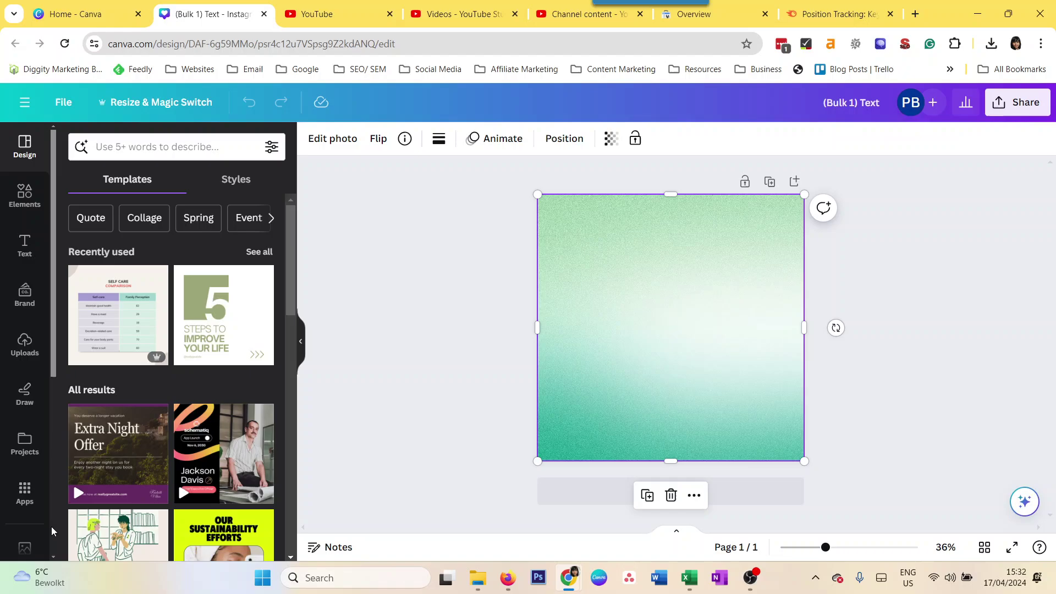
click(31, 498)
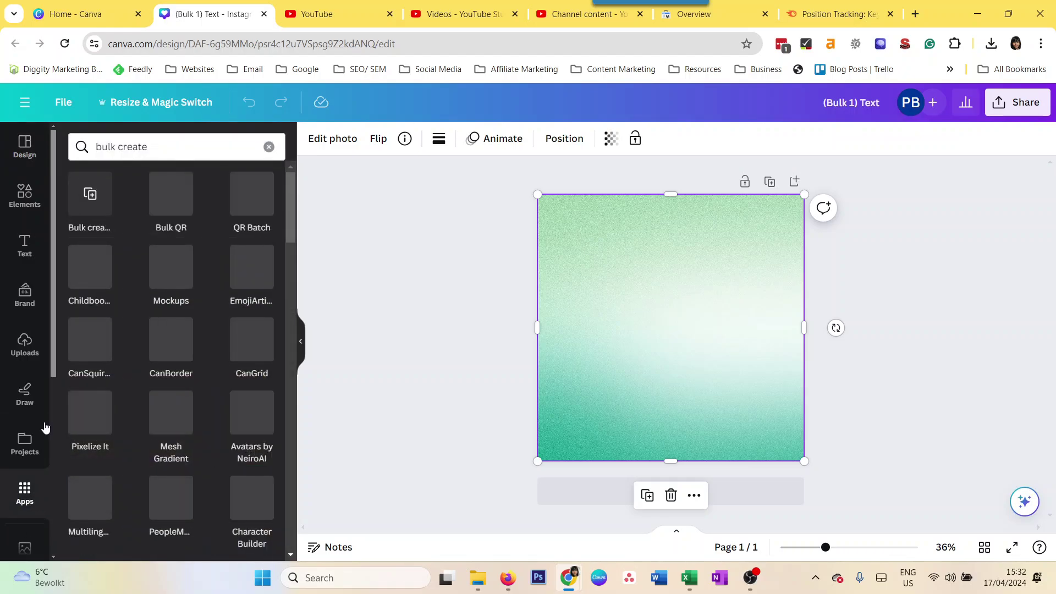
click(141, 153)
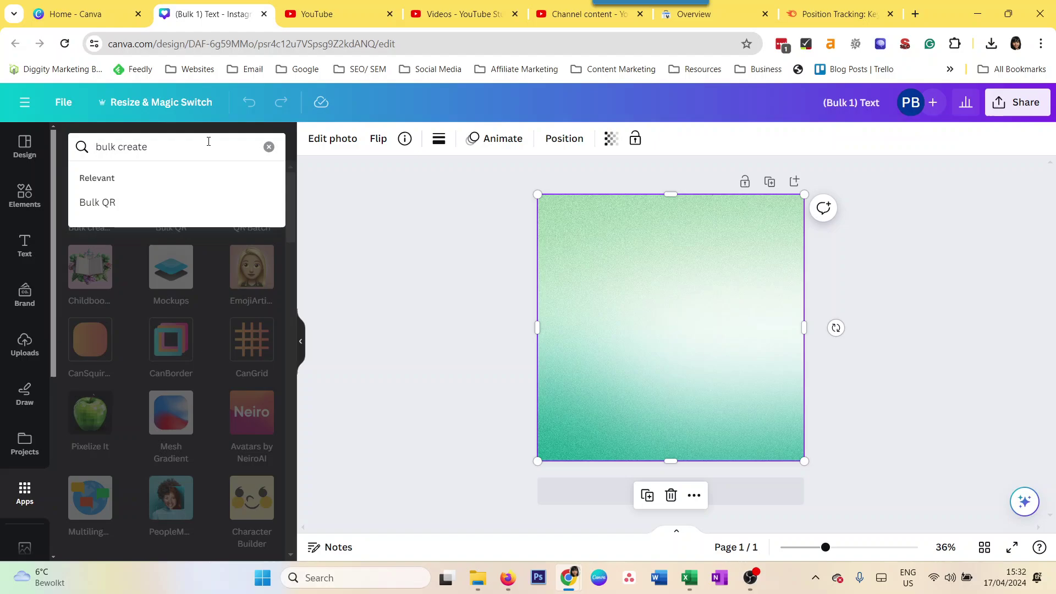
click(378, 225)
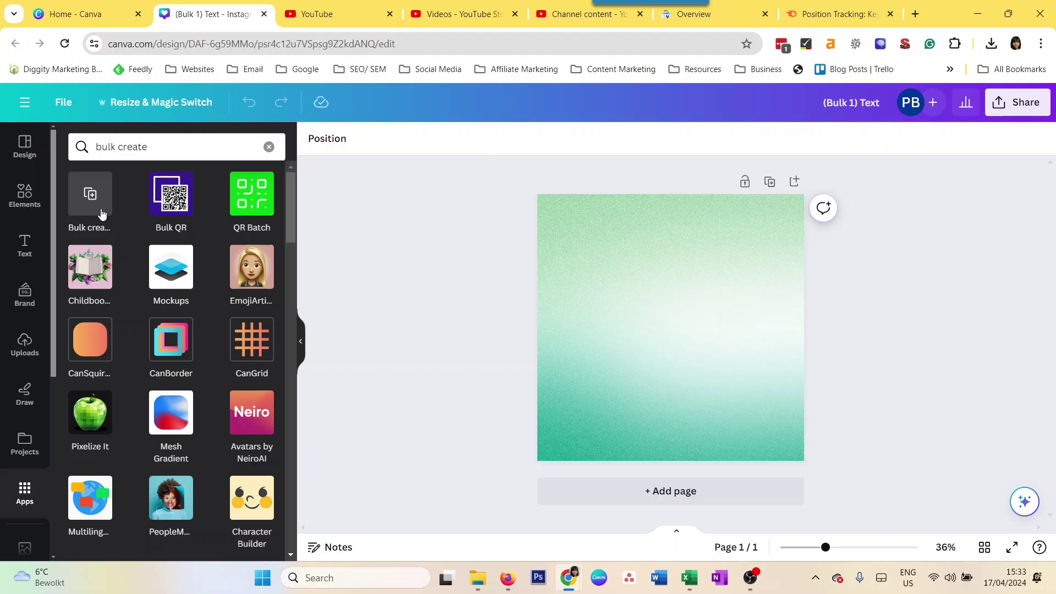
Step: Open Bulk create's manual data entry table, still prefilled with sample Name and Email rows
click(101, 213)
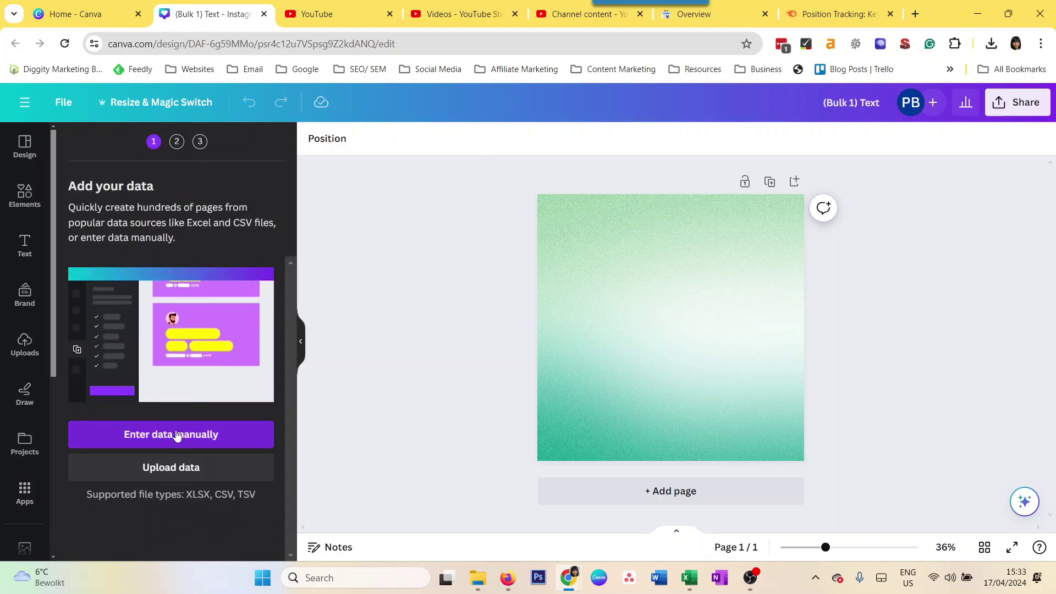
click(173, 450)
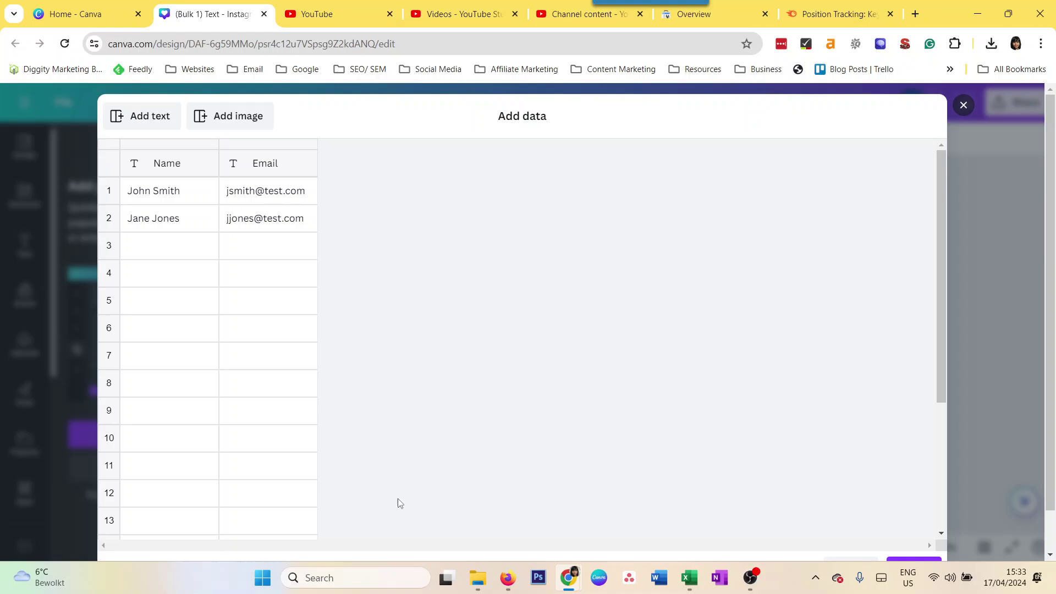
click(965, 108)
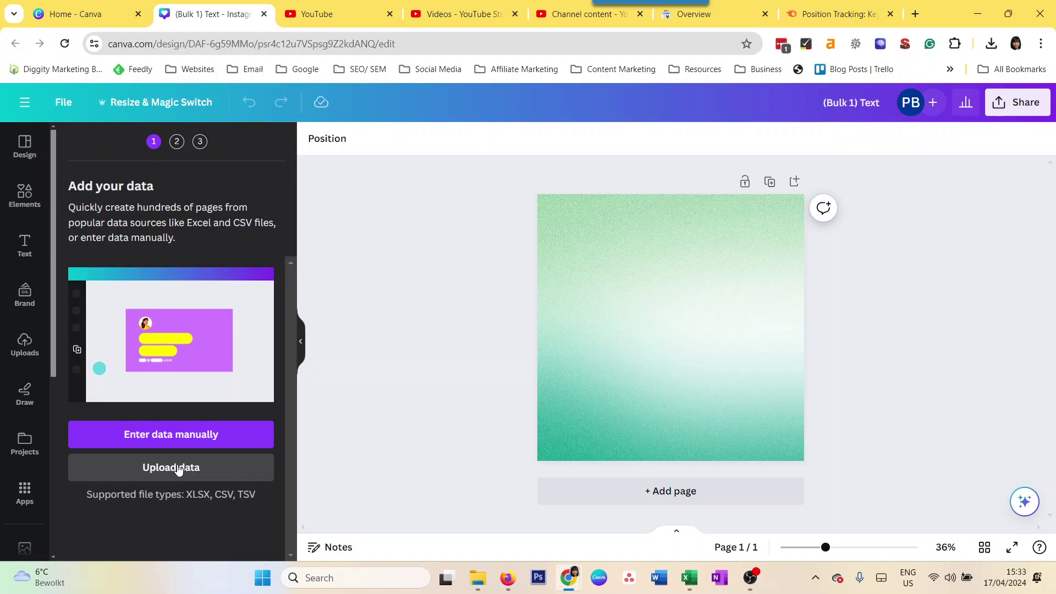
click(159, 438)
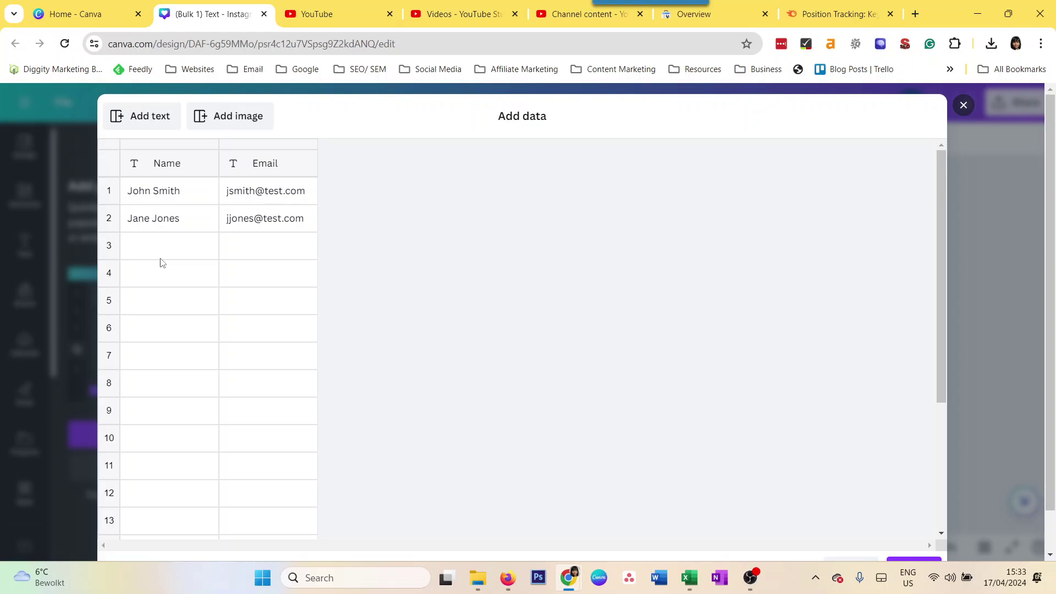
scroll(330, 435, down, 3)
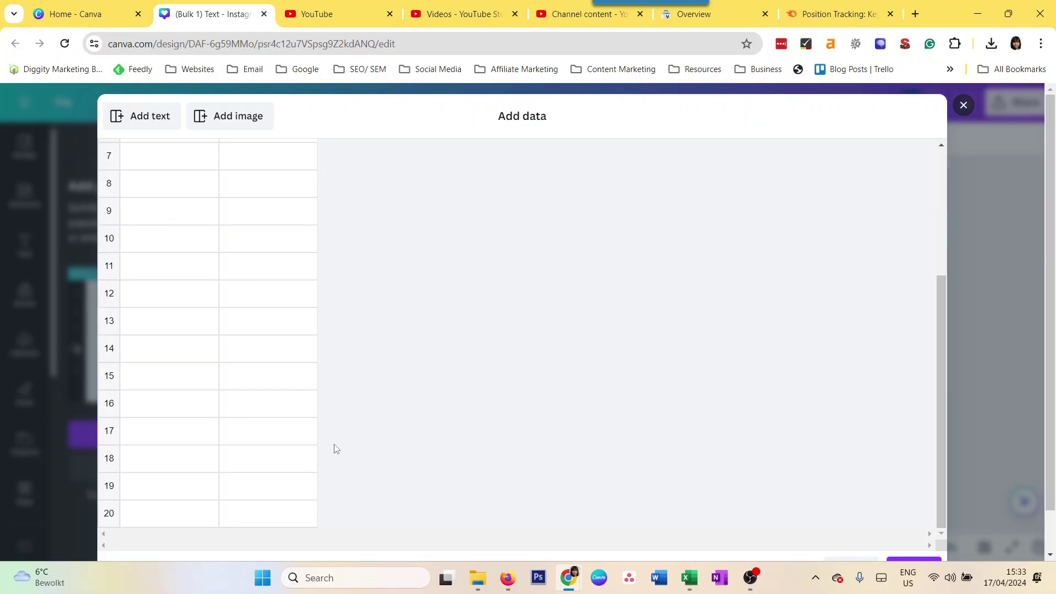
scroll(341, 379, up, 3)
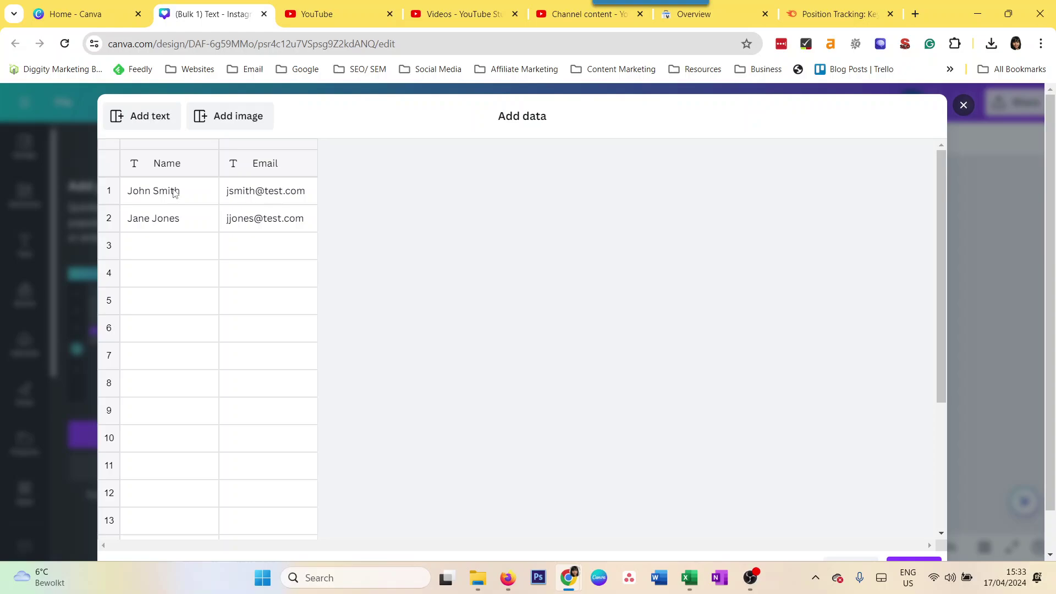
scroll(402, 429, down, 5)
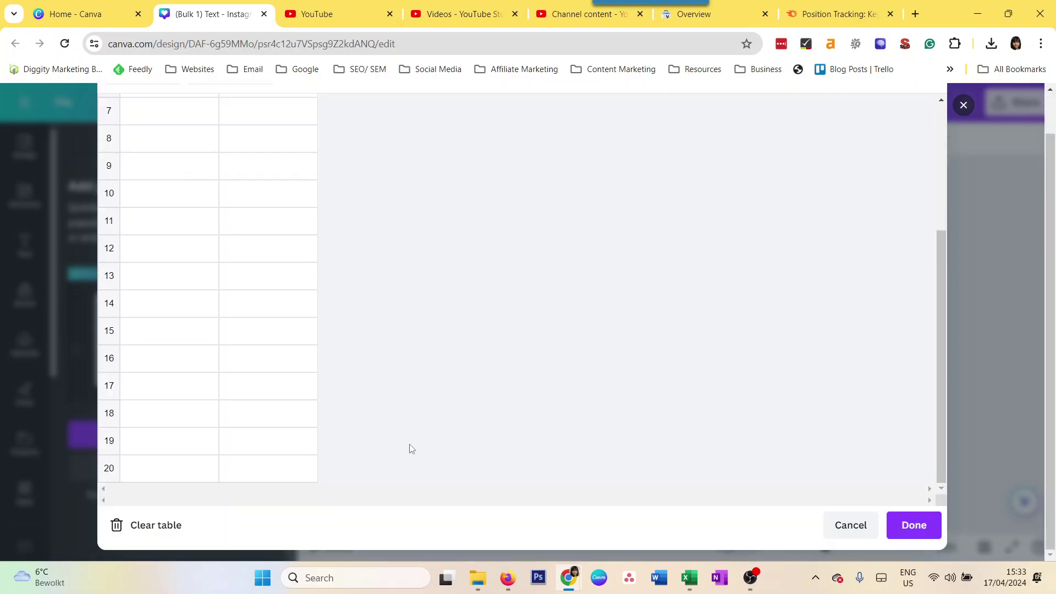
Step: Clear the sample data and name the first column 'Page Number'
click(155, 525)
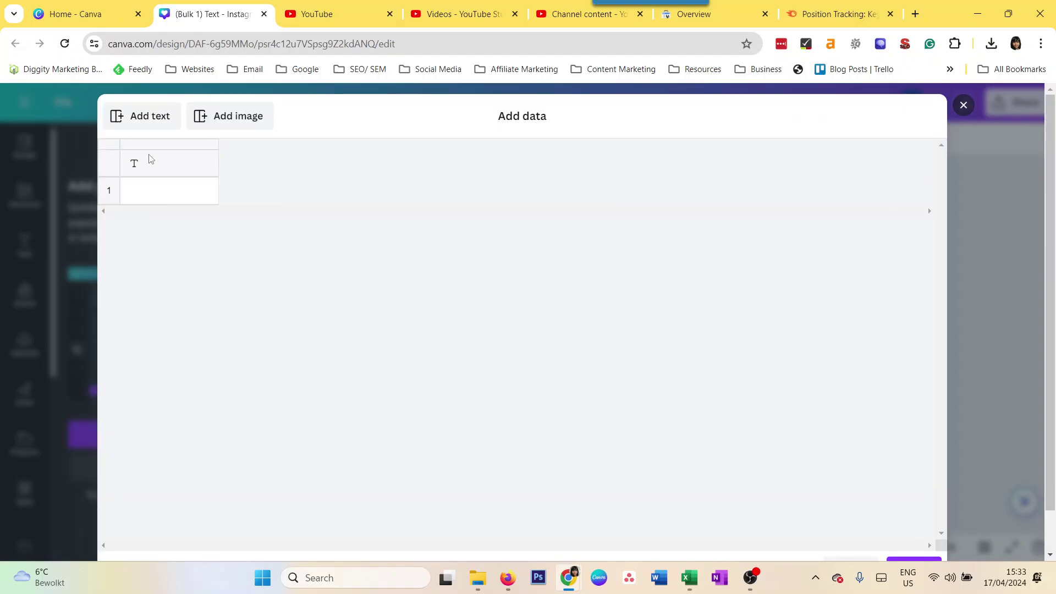
click(147, 163)
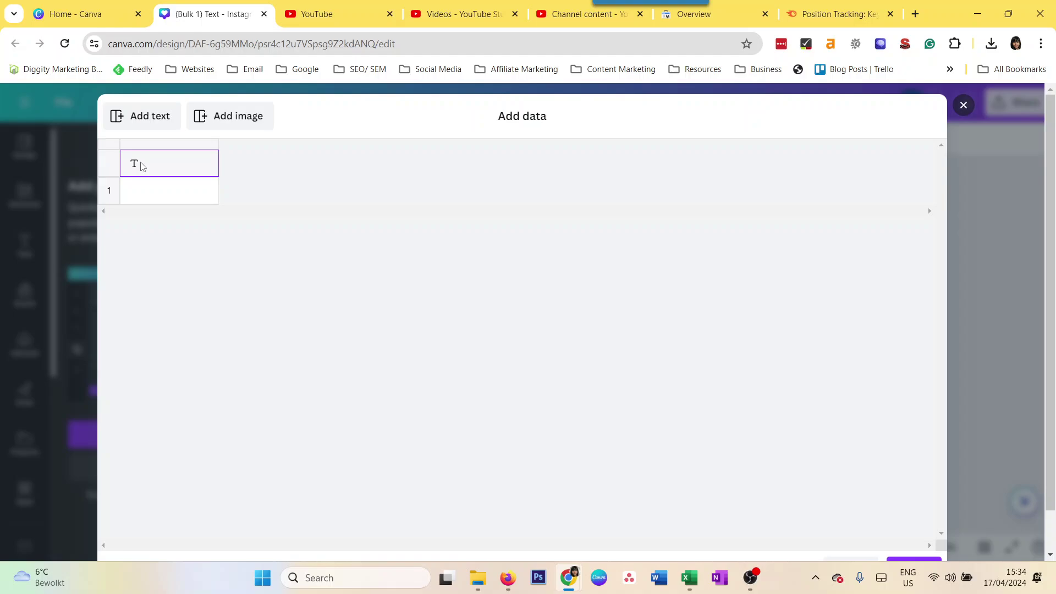
text(Page Num)
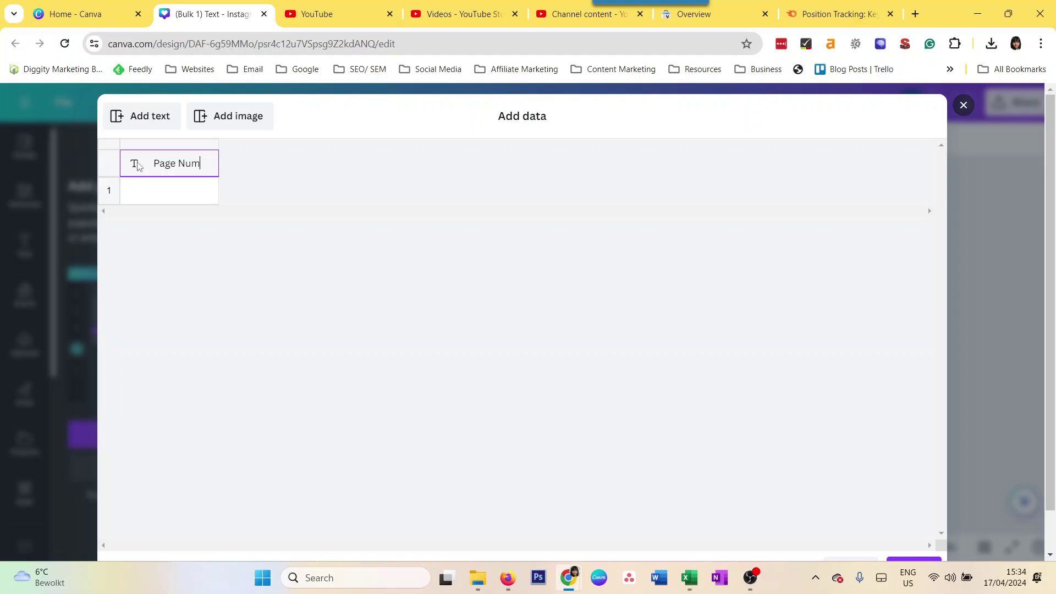
text(ber)
key(Return)
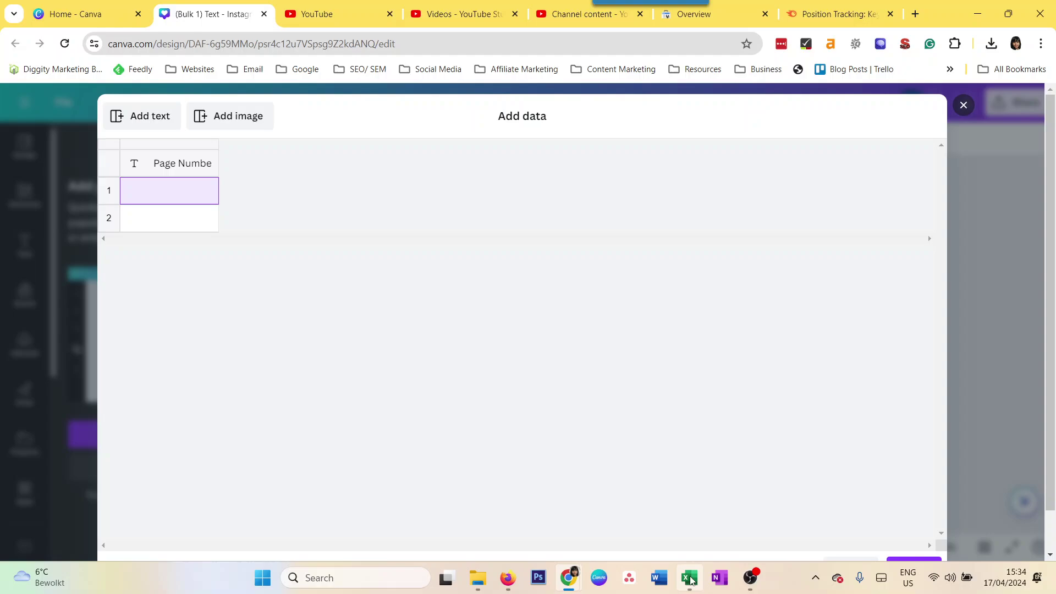
Step: Enter 1 and 2 in the first two rows of the Page Number column
mouse_move(688, 577)
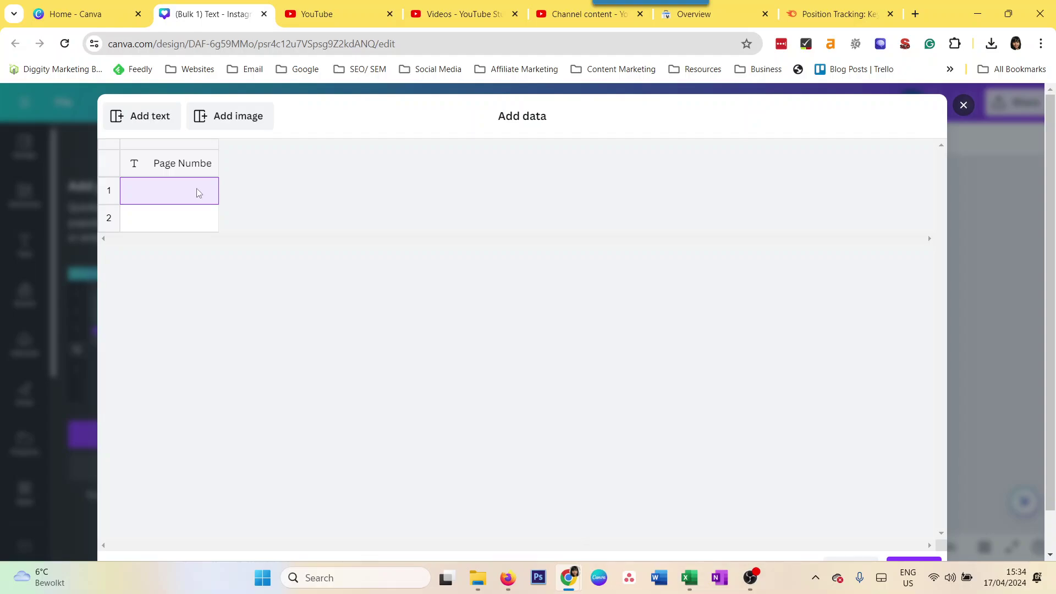
text(1)
click(193, 224)
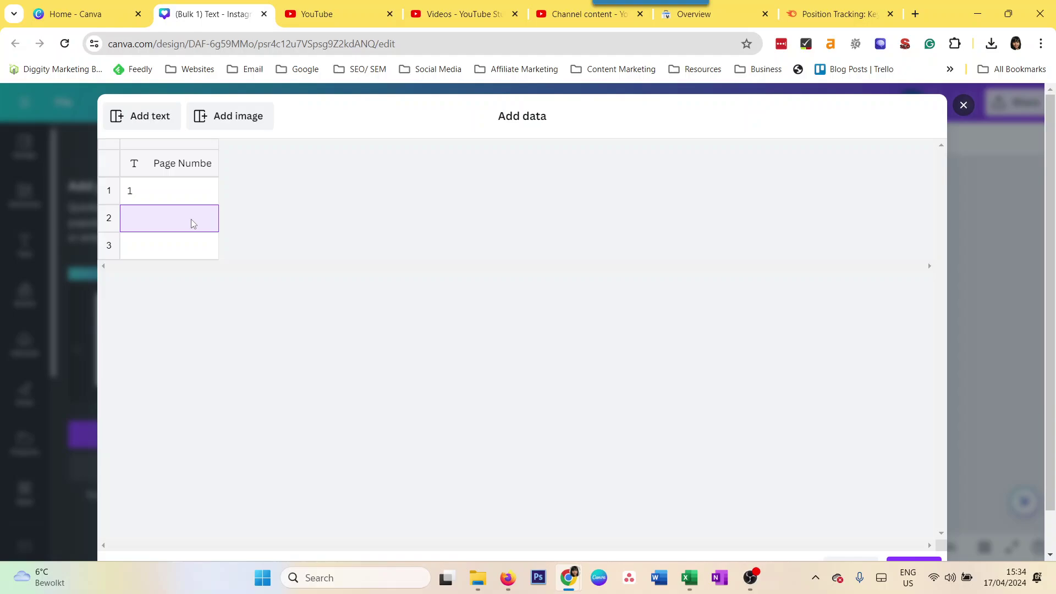
key(Down)
click(182, 225)
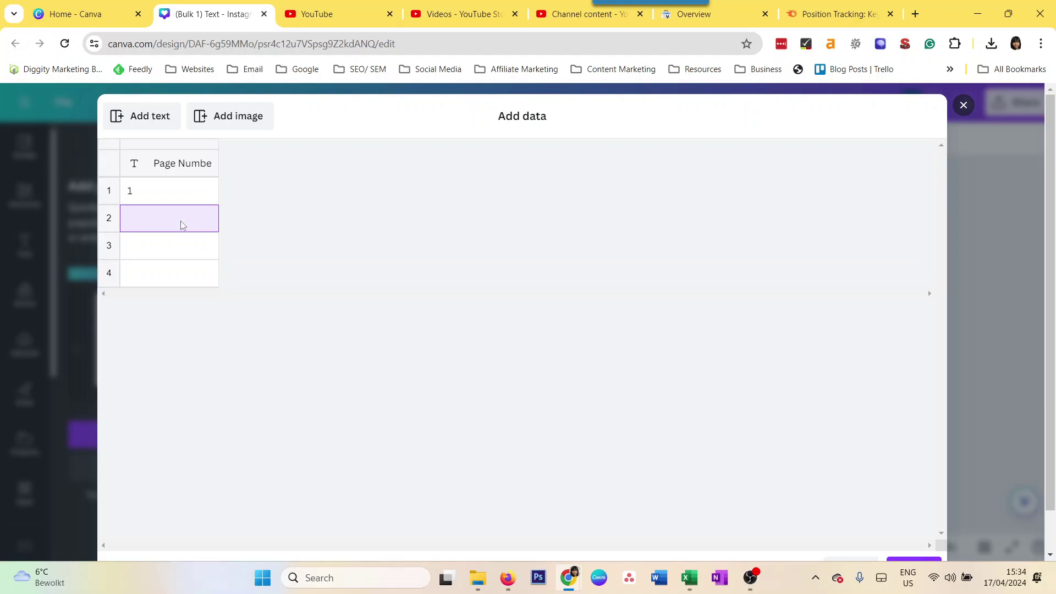
click(172, 246)
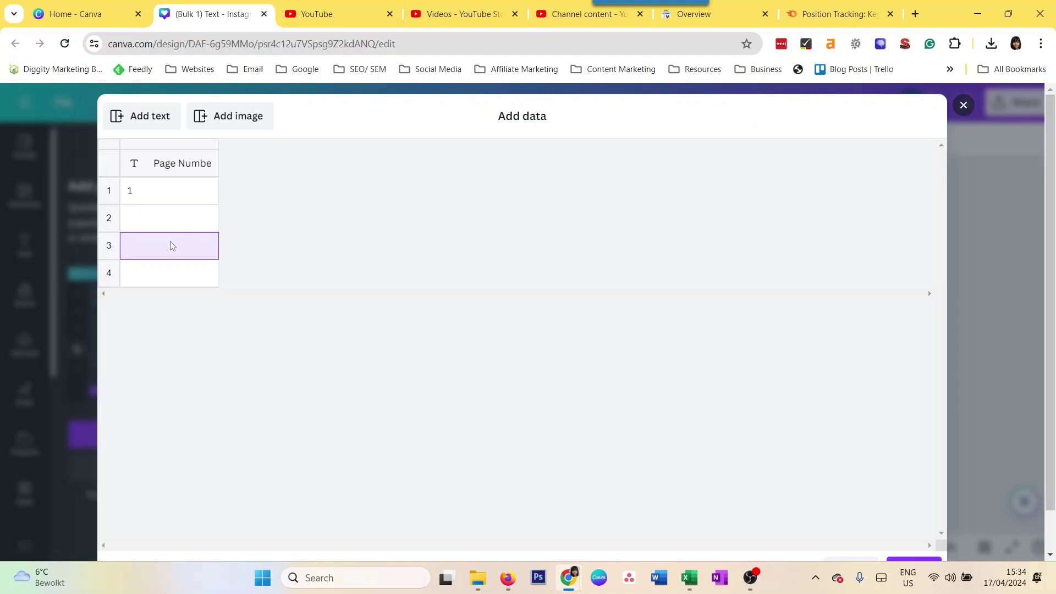
key(Up)
text(2)
key(Return)
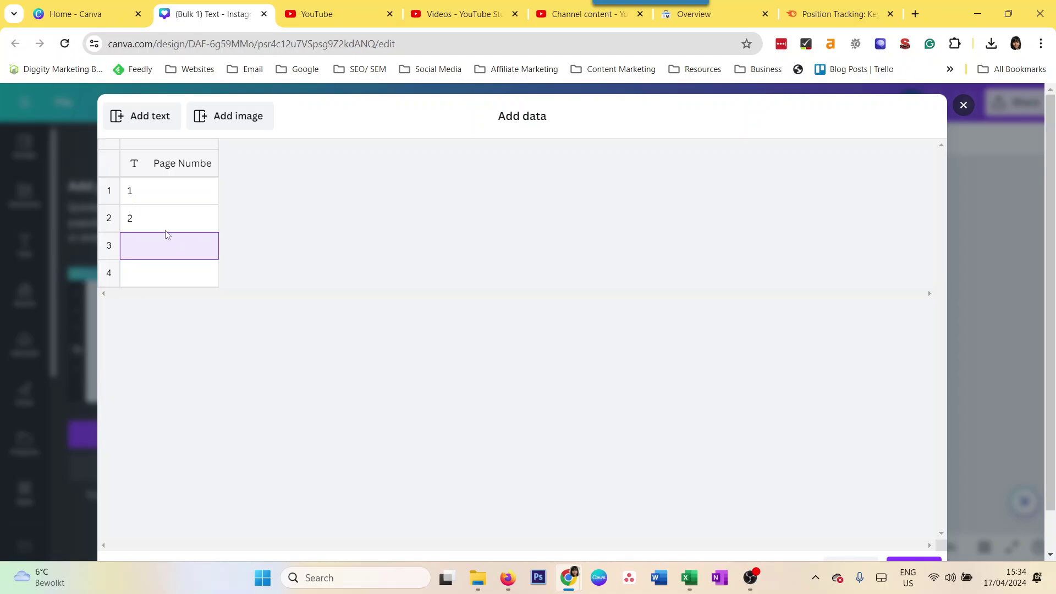
Step: Delete the 2 from row 2, leaving only 1 in the first row
key(Up)
key(Up)
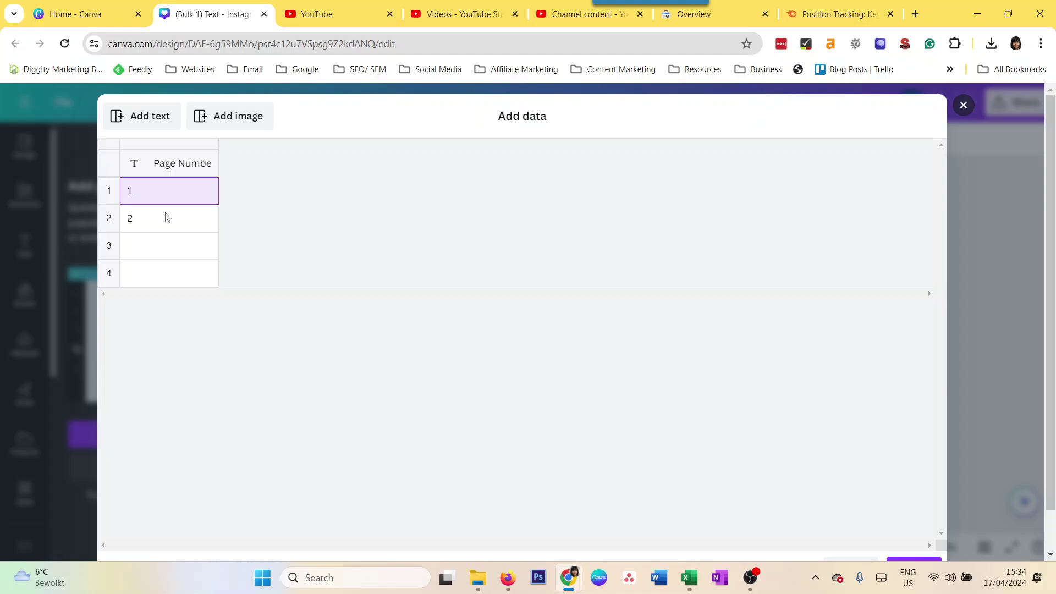
key(Down)
key(Up)
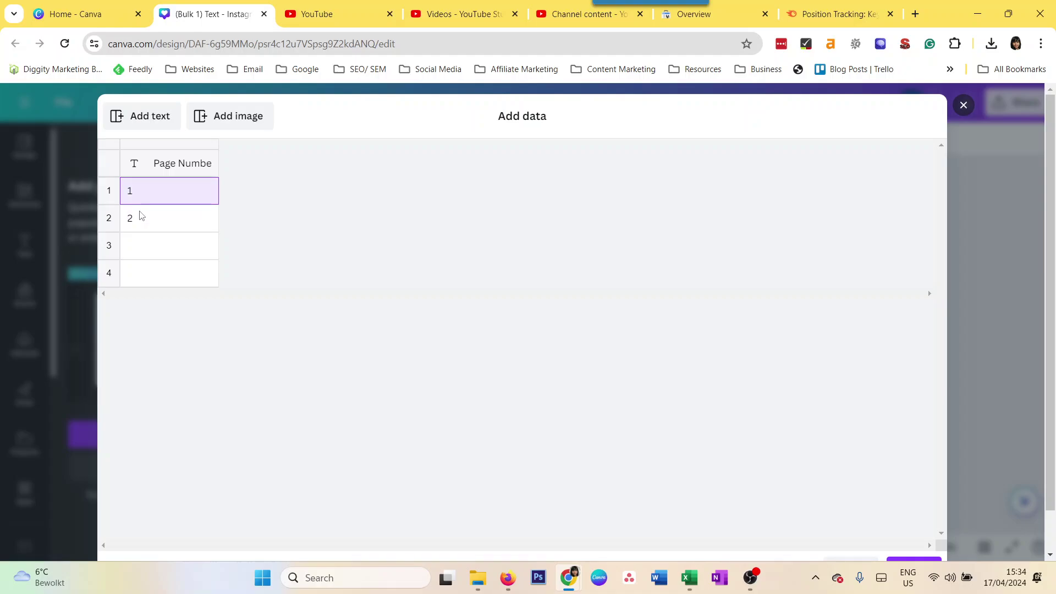
click(140, 218)
key(BackSpace)
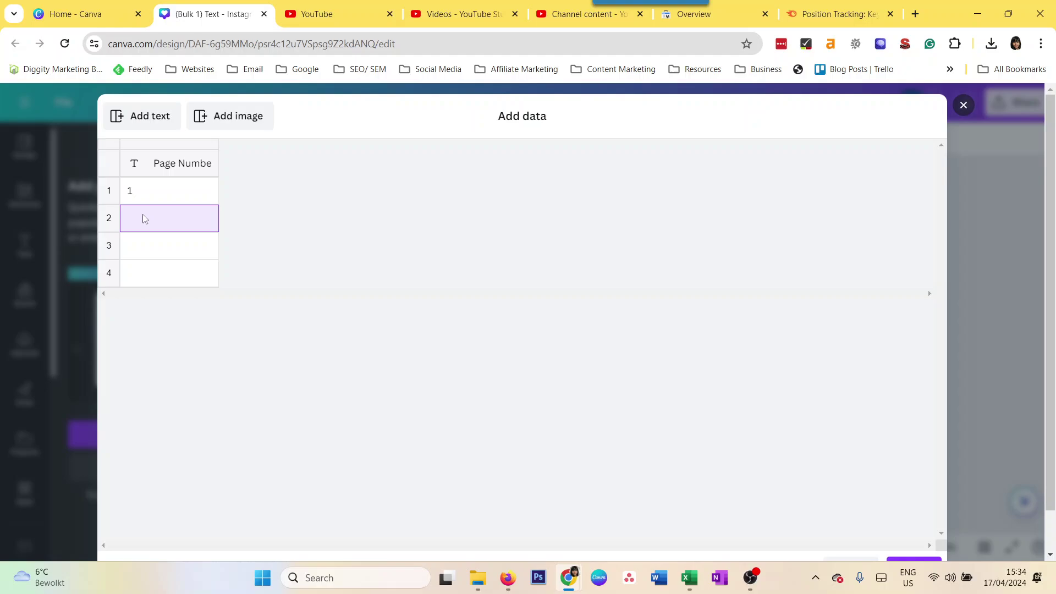
click(142, 198)
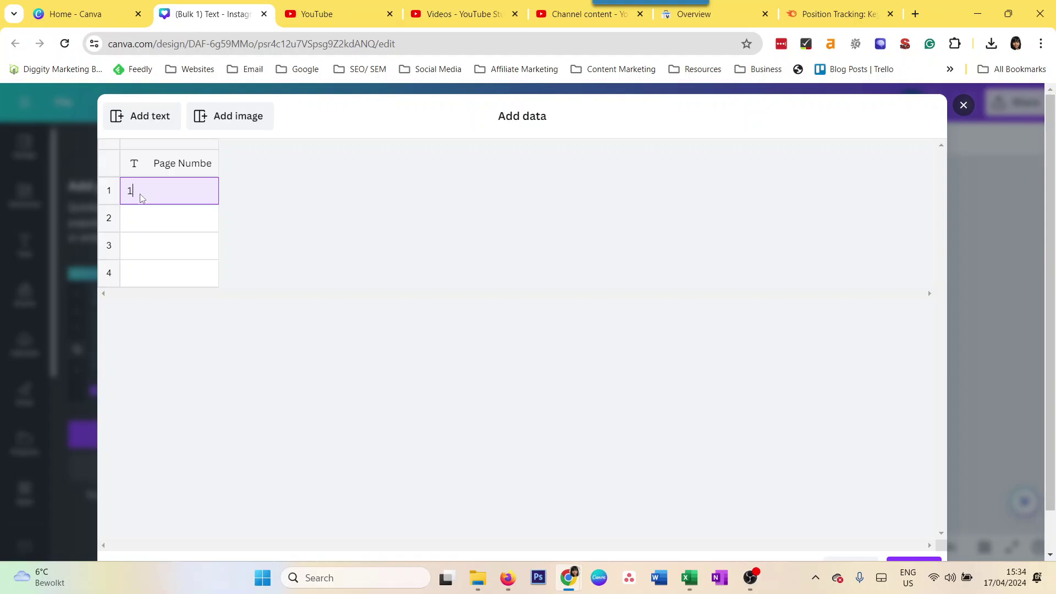
Step: Copy cells A1:A26, holding the numbers 1 to 26, in Excel's Book1
key(alt+Tab)
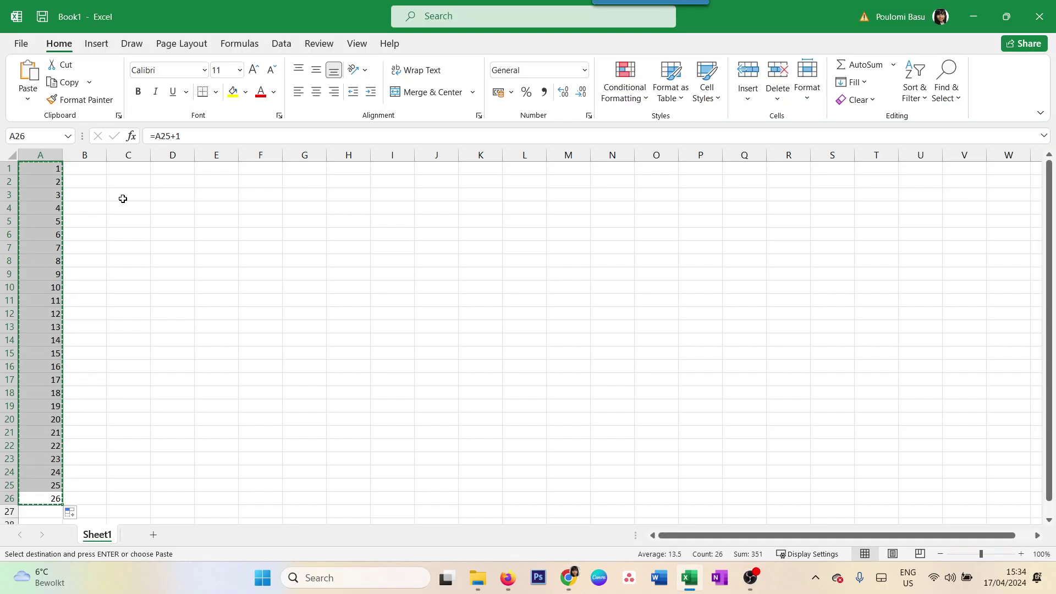
click(119, 198)
key(Escape)
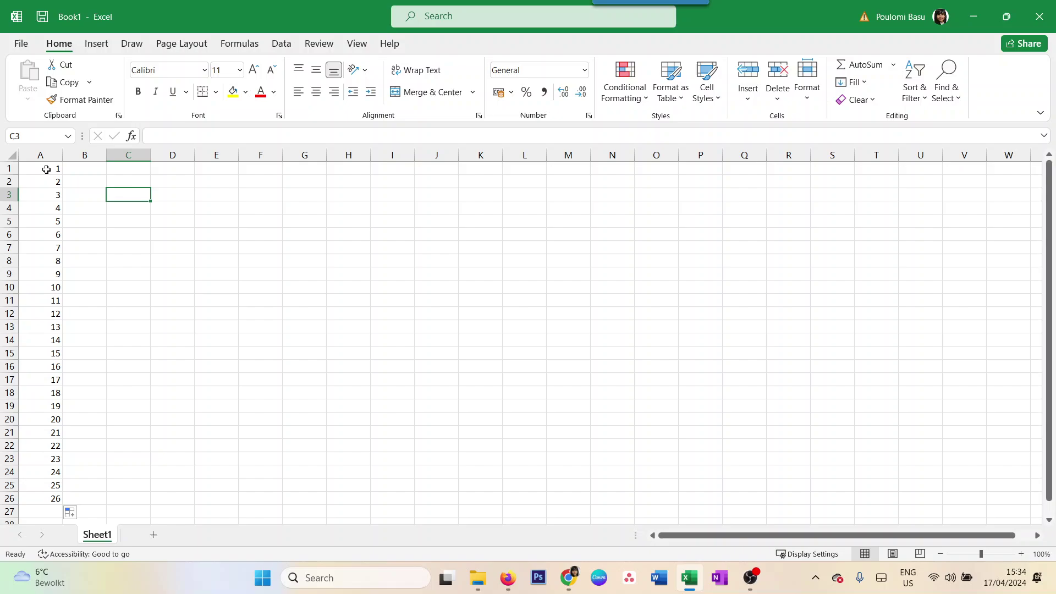
drag(47, 169, 52, 501)
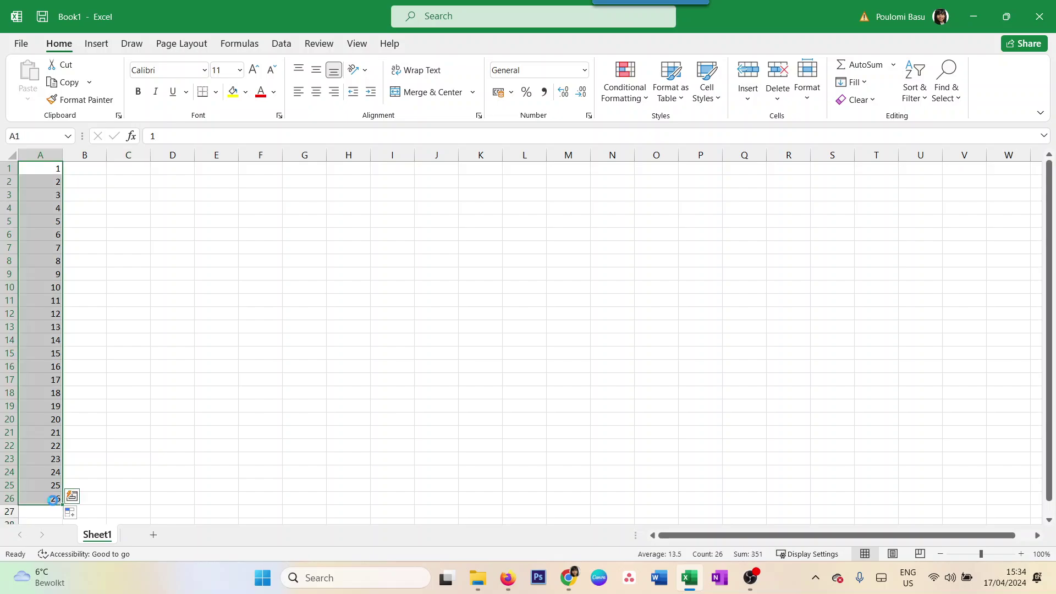
key(ctrl+c)
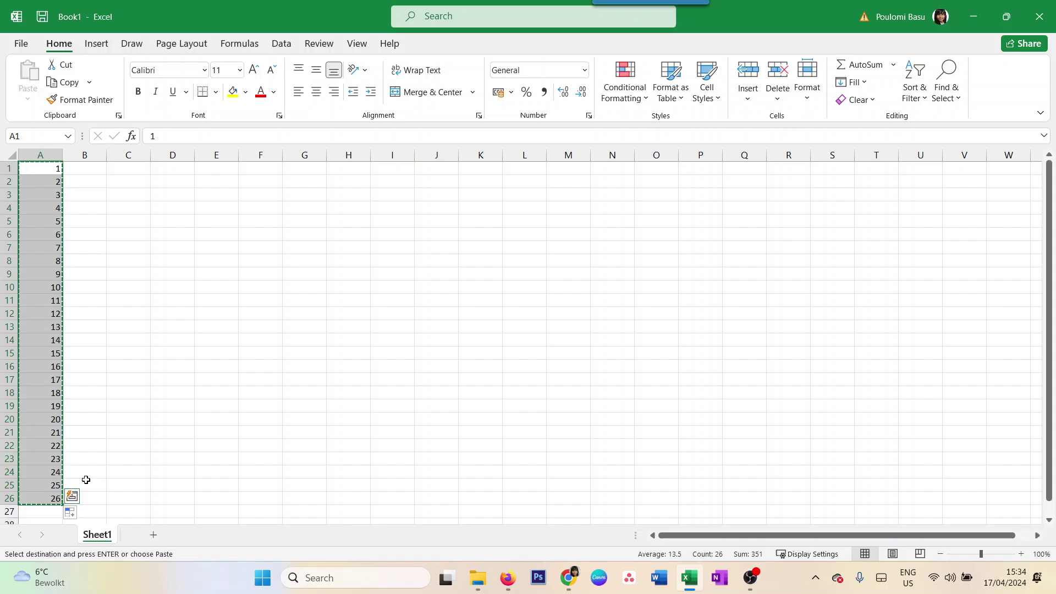
Step: Paste the values 1–26 from Excel into the Page Numbers column and confirm the table
key(alt+Tab)
scroll(233, 485, down, 4)
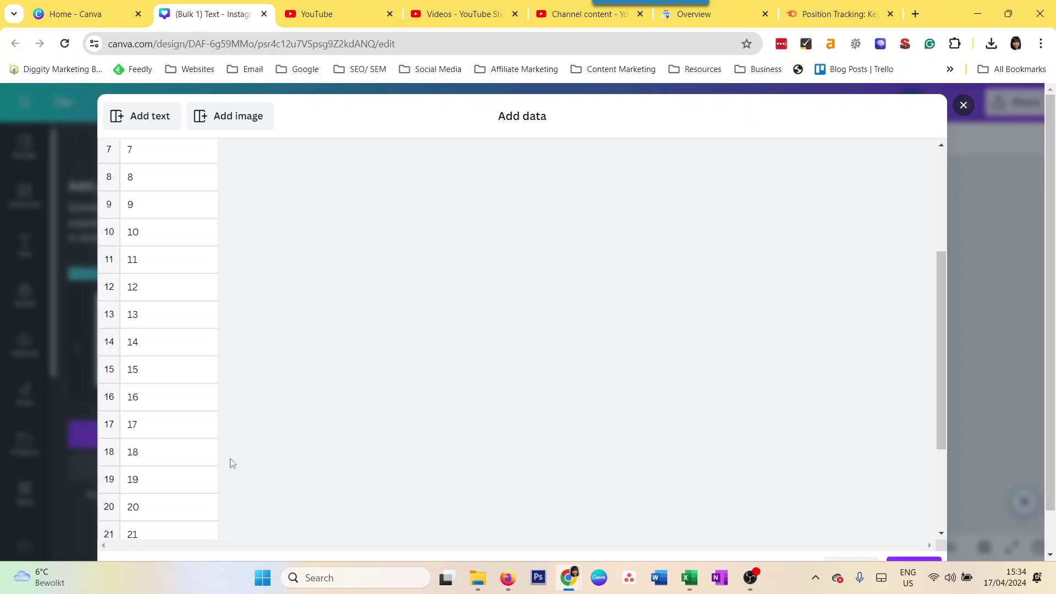
scroll(231, 463, down, 4)
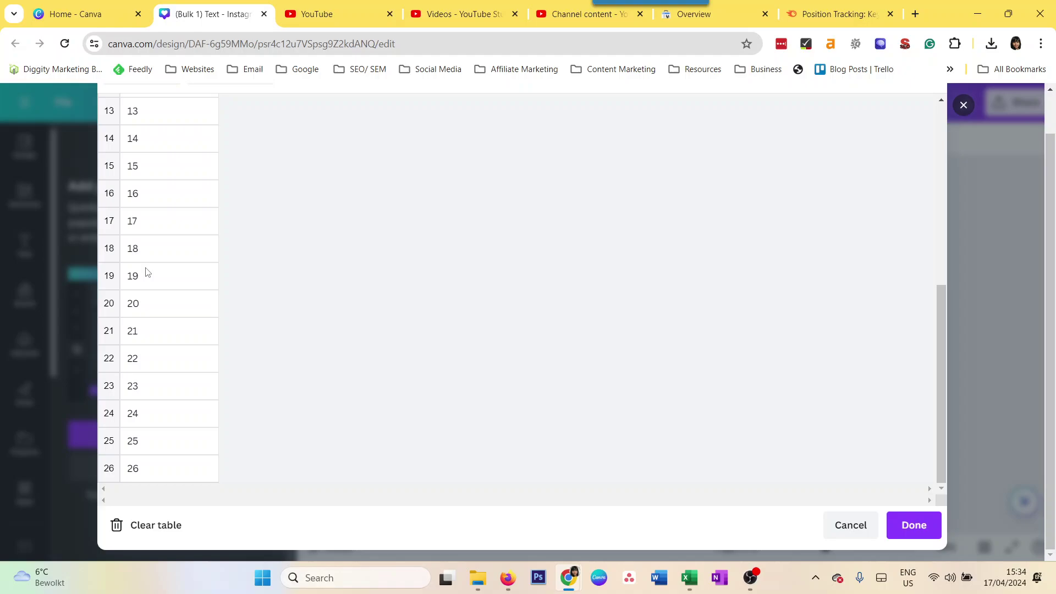
key(Escape)
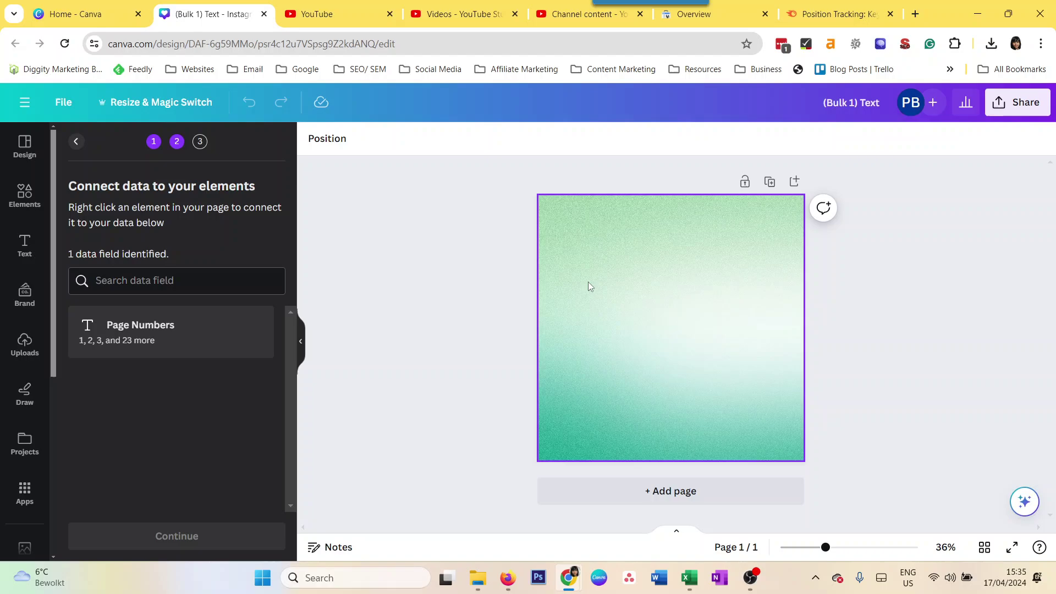
Step: Add a Subtitle text box reading 'Number' and drag it to the page's bottom-left corner
click(39, 239)
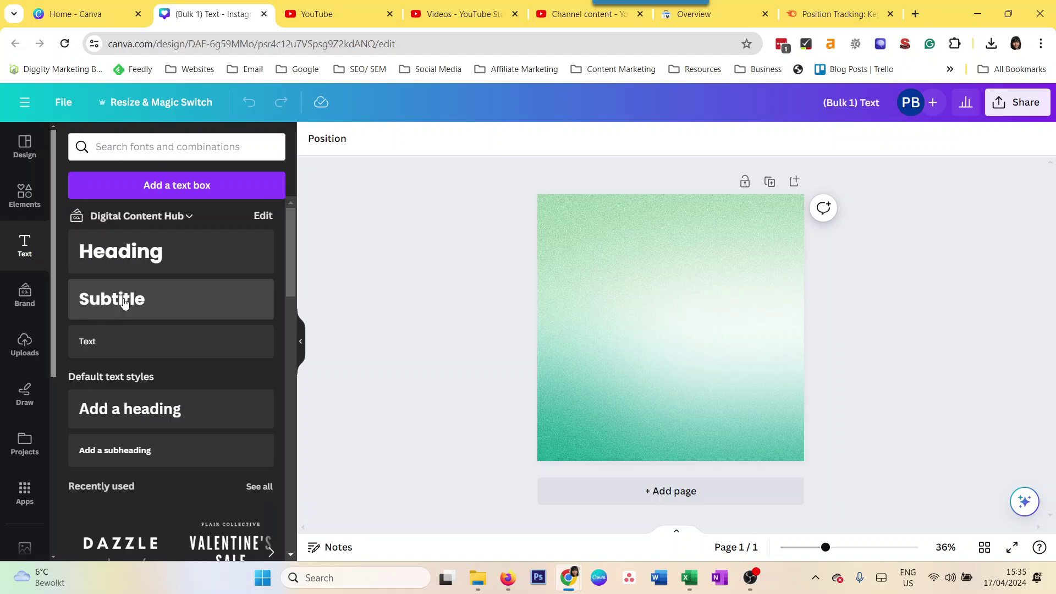
click(171, 299)
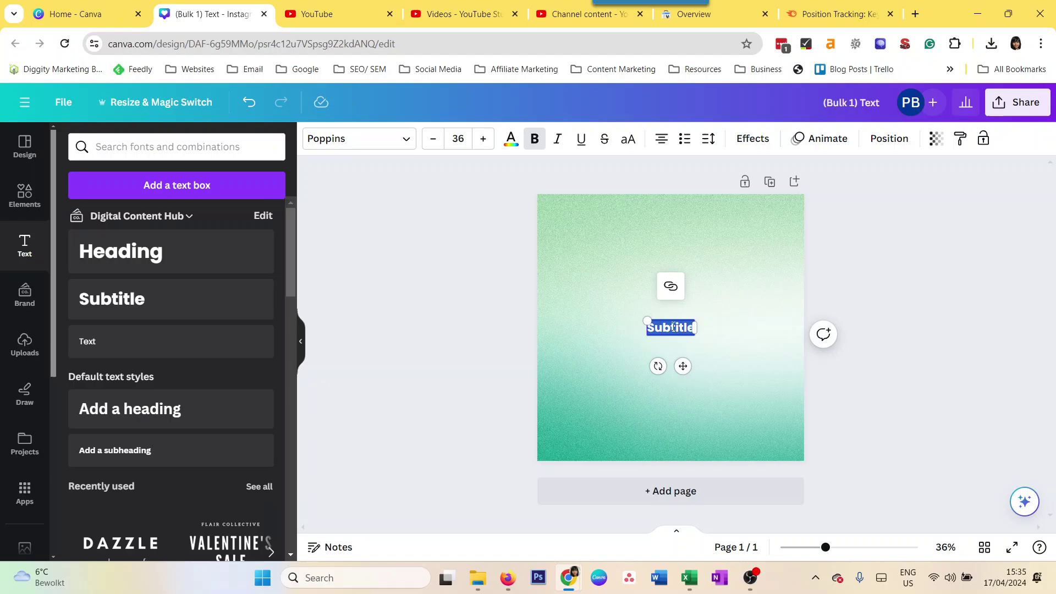
text(Number)
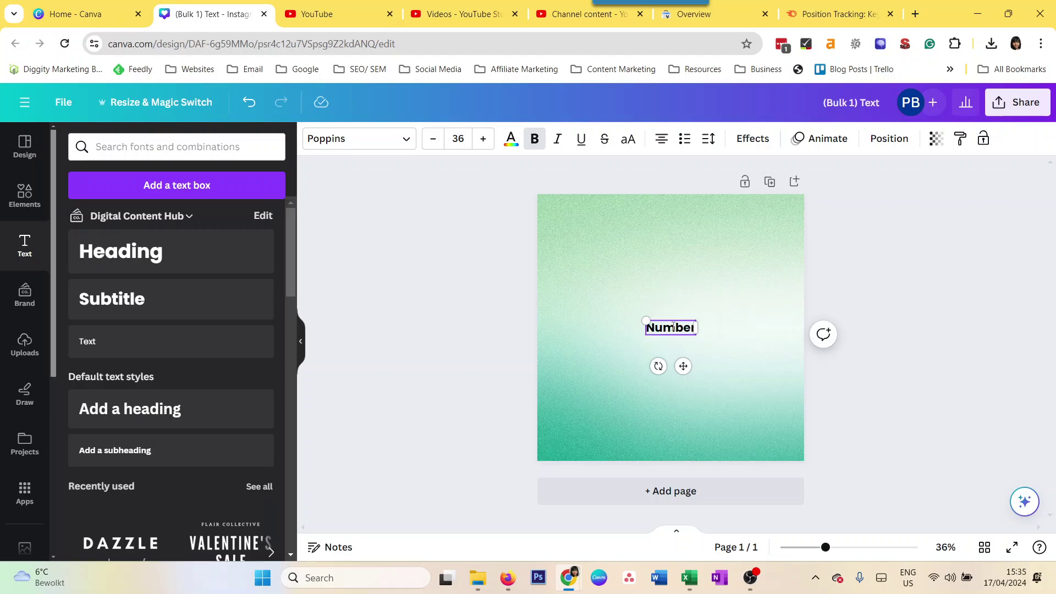
click(652, 342)
drag(670, 328, 575, 444)
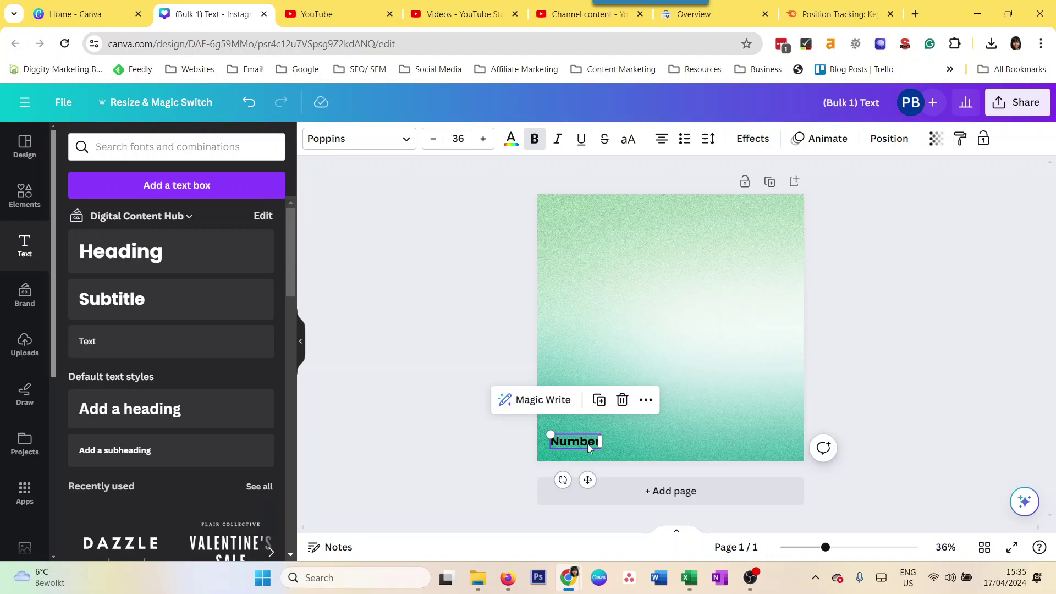
click(484, 401)
click(568, 444)
Step: Reopen the Bulk create app at its Connect data step listing the Page Numbers field
right_click(569, 444)
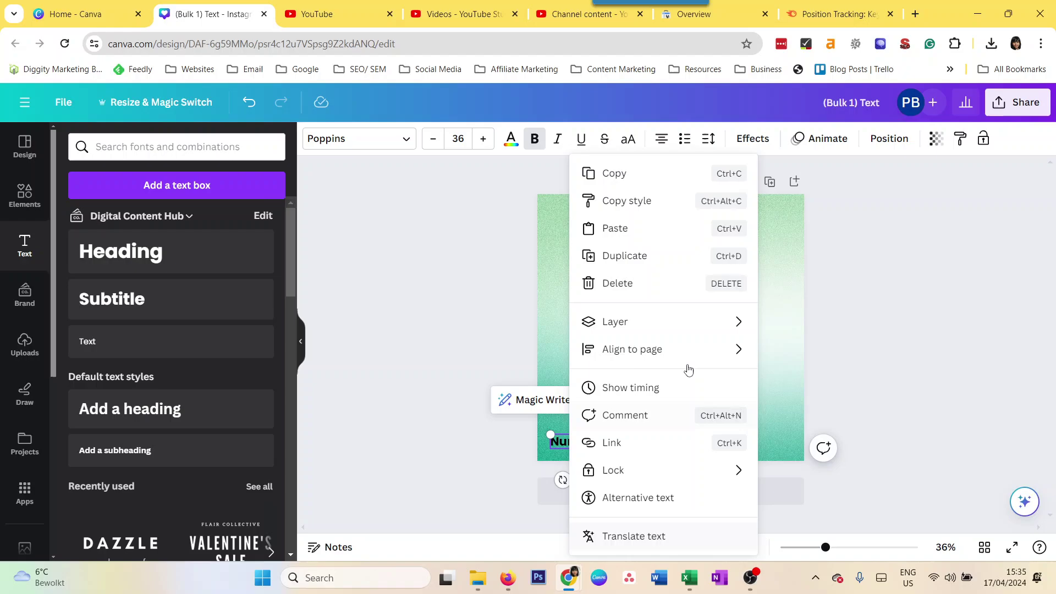
click(459, 446)
click(426, 407)
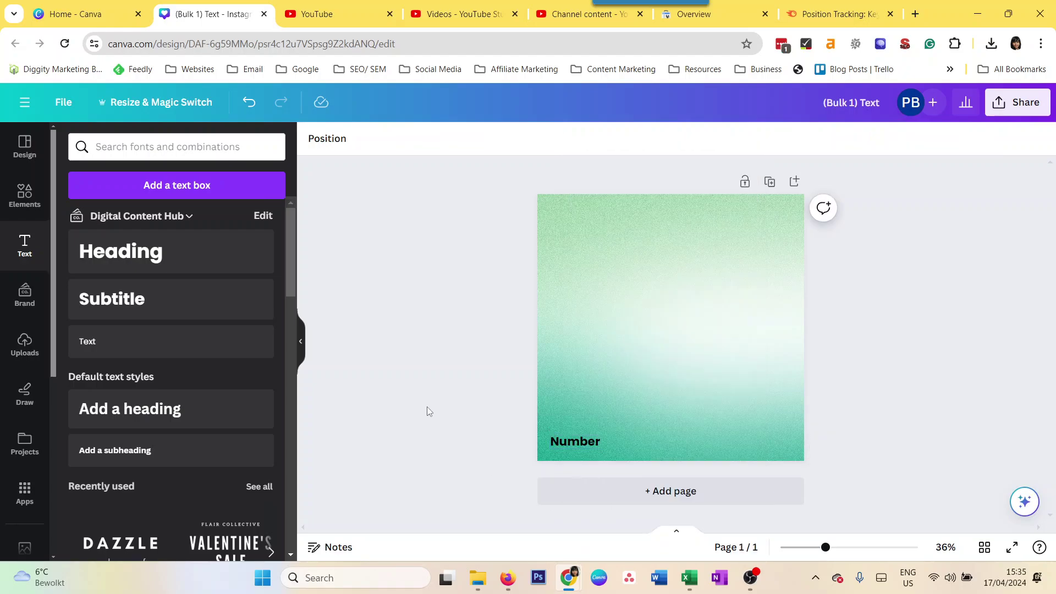
click(25, 492)
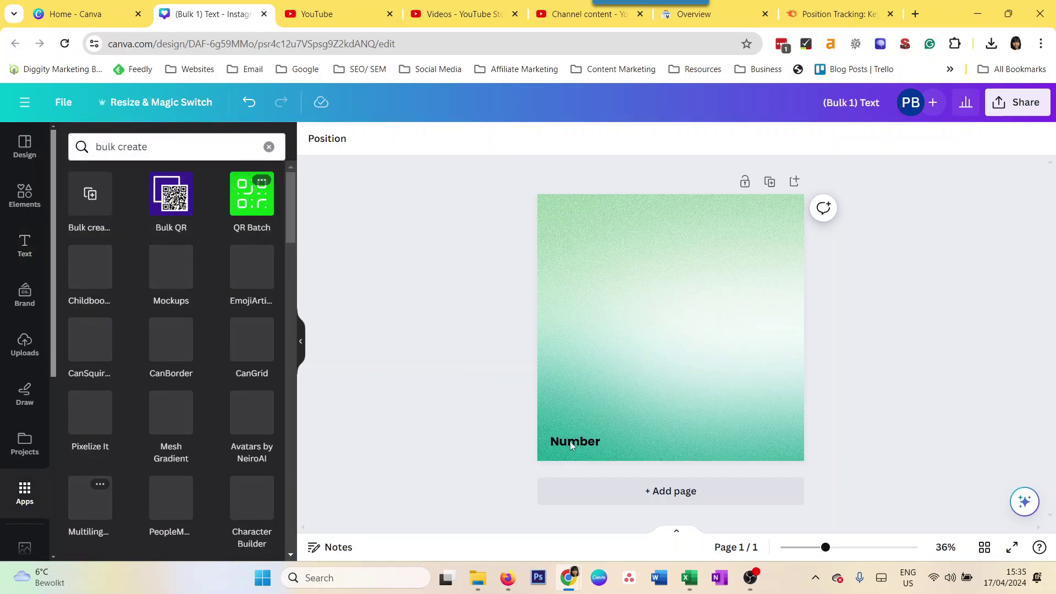
click(80, 207)
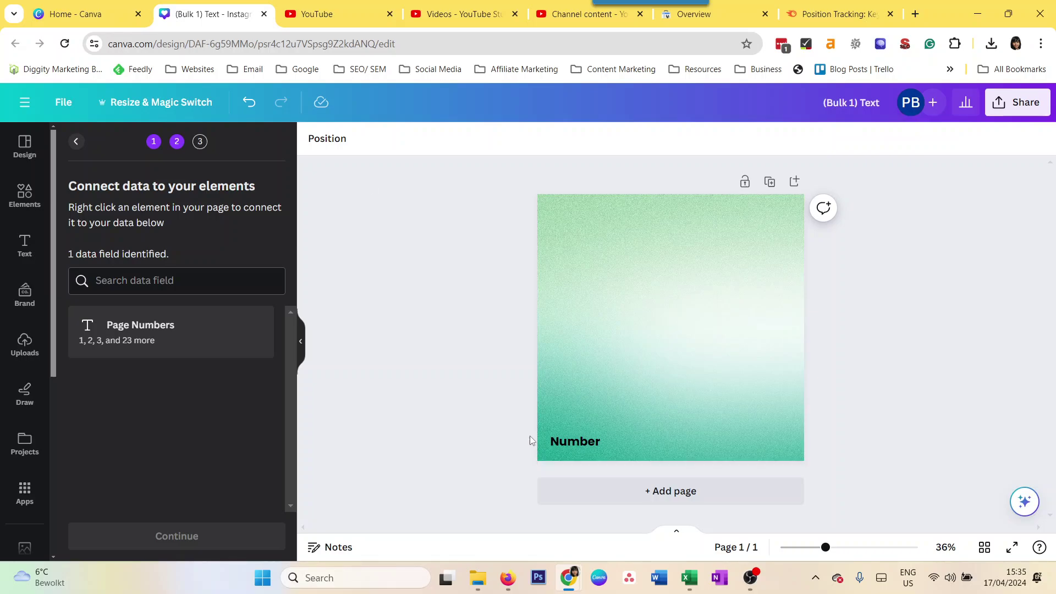
Step: Connect the Number text to the Page Numbers field and continue with 26 rows selected
click(566, 443)
right_click(565, 443)
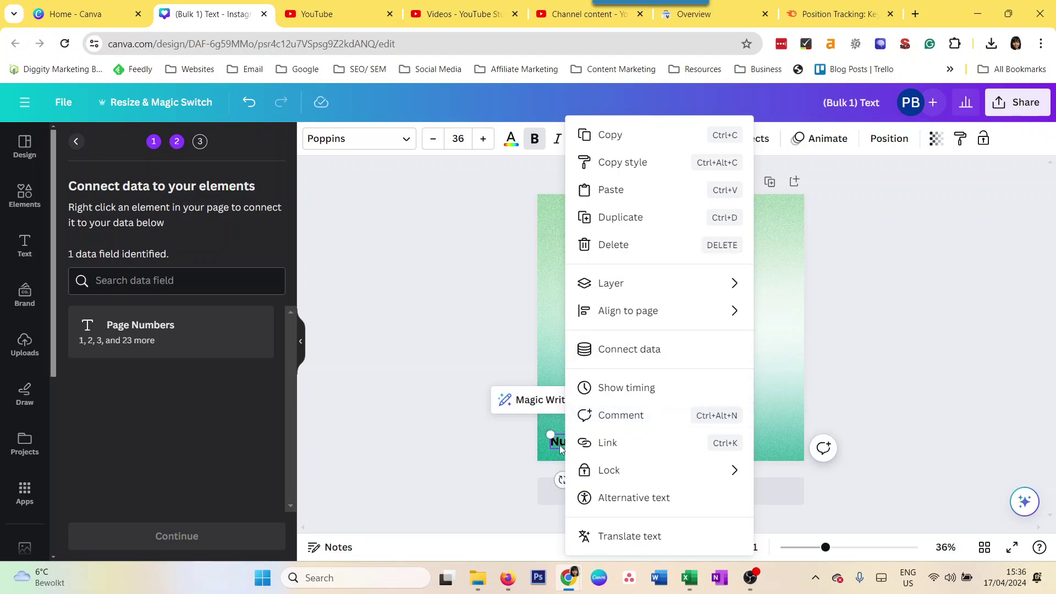
click(625, 356)
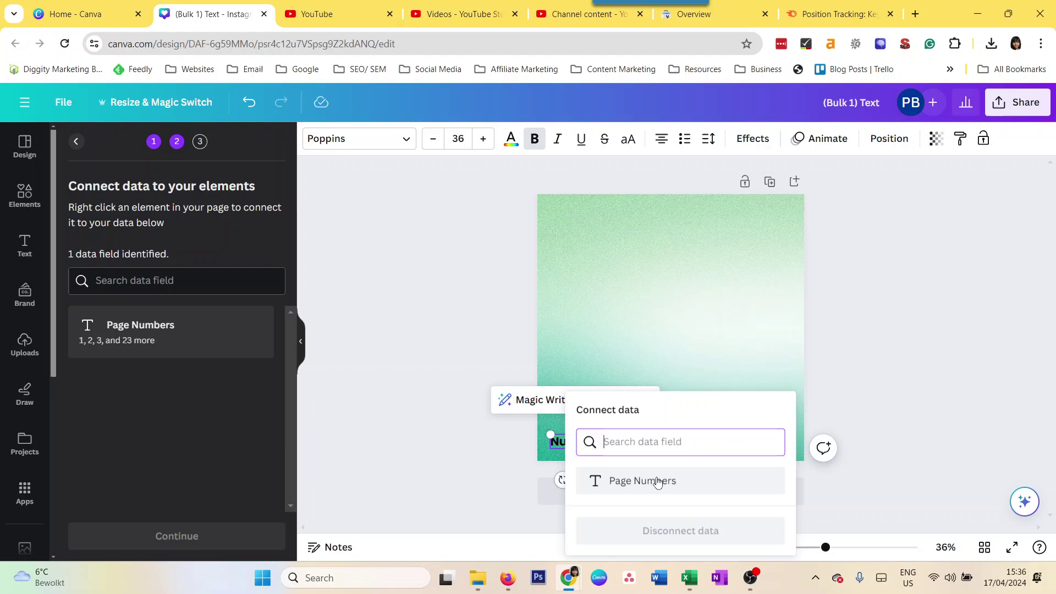
click(630, 489)
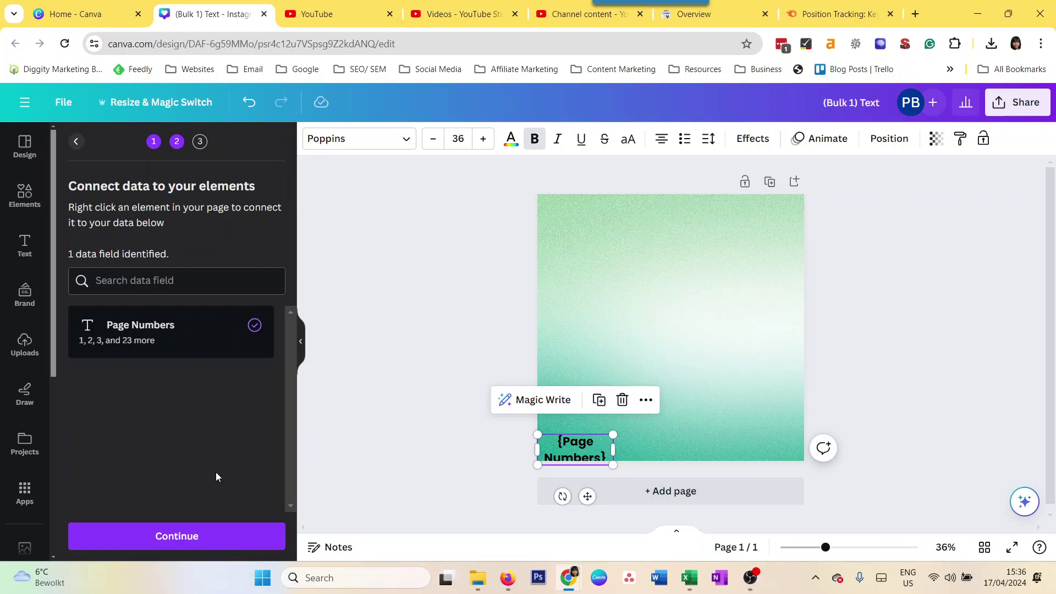
click(164, 542)
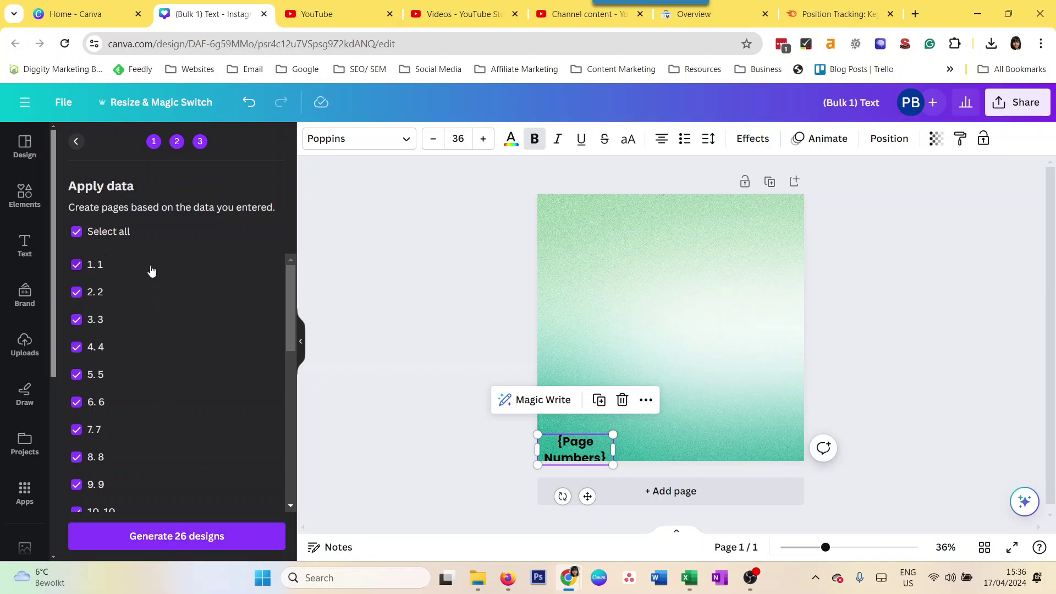
Step: Generate the 26 designs from the Apply data list
scroll(176, 385, down, 8)
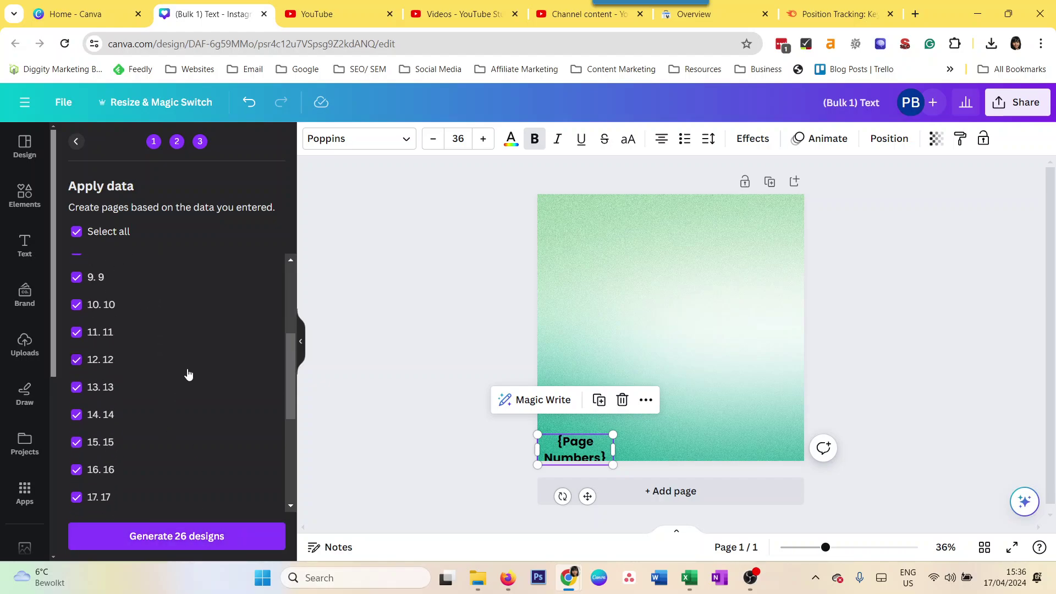
click(202, 537)
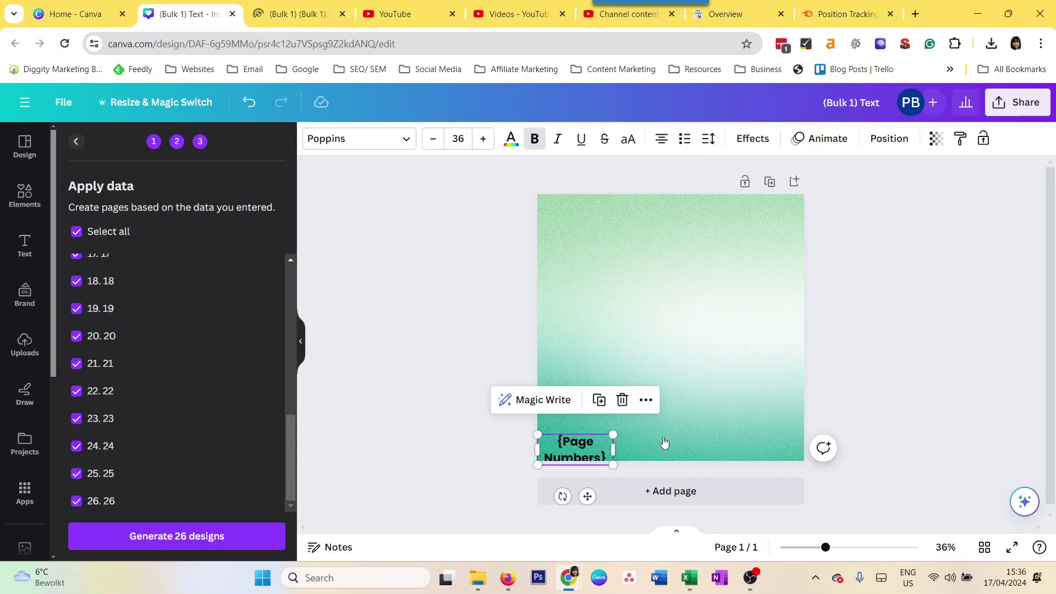
Step: Switch to the generated design and browse pages 1–26 in Grid view
click(300, 13)
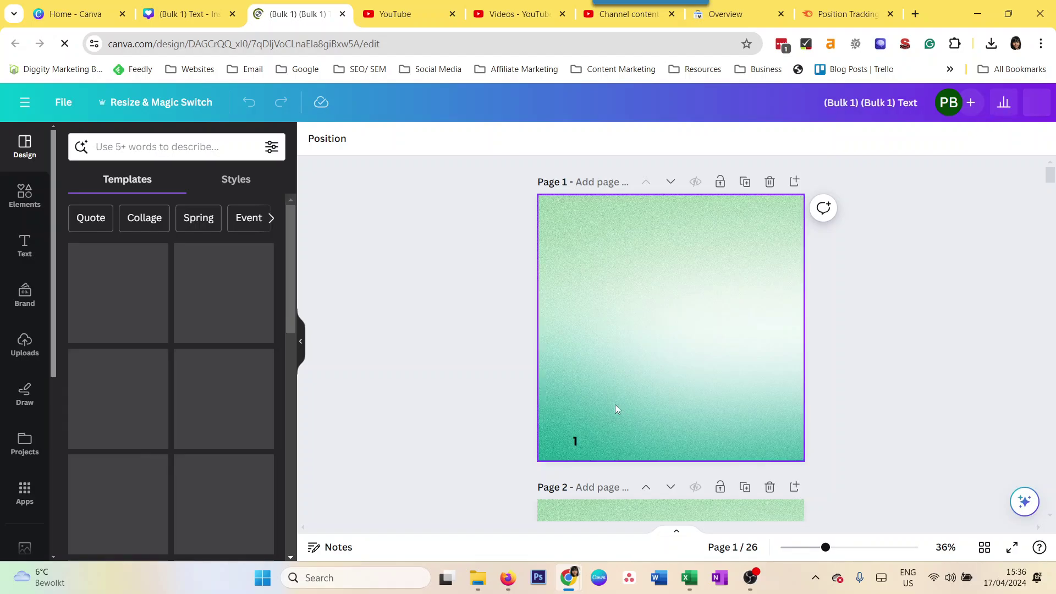
scroll(523, 454, down, 5)
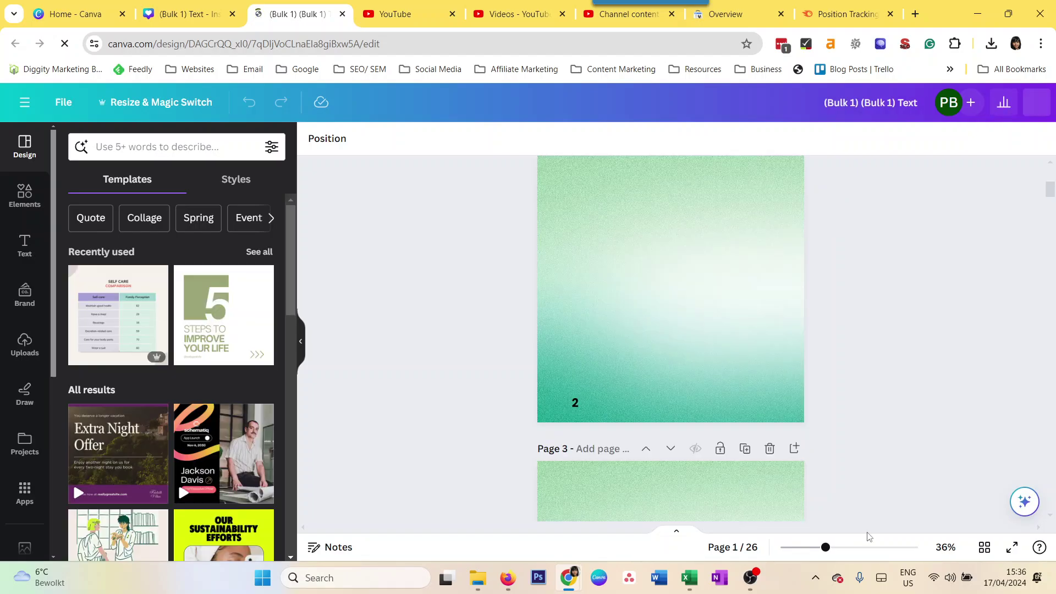
click(984, 547)
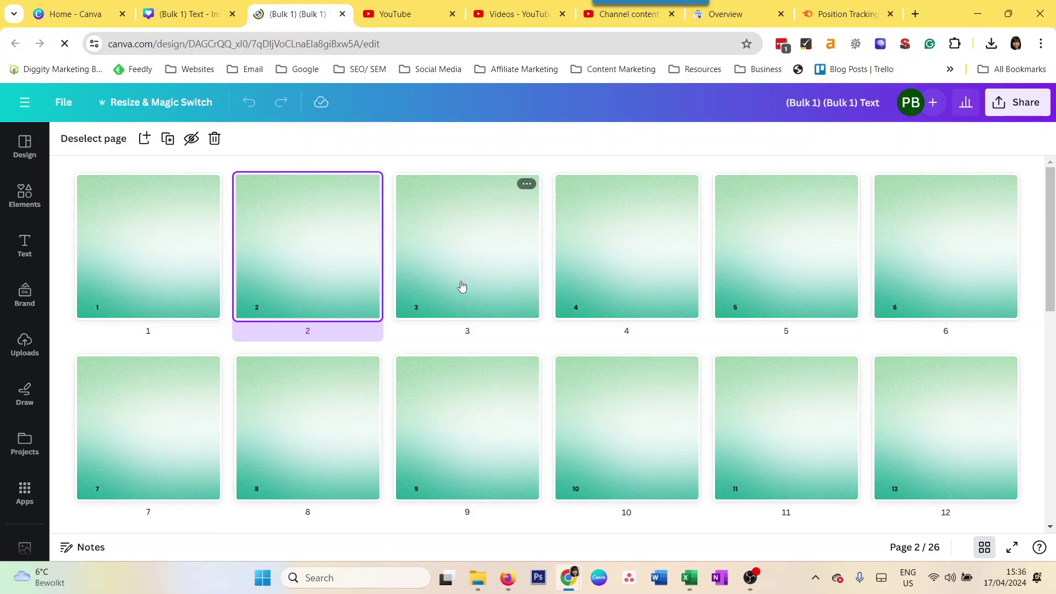
drag(1051, 277, 1053, 478)
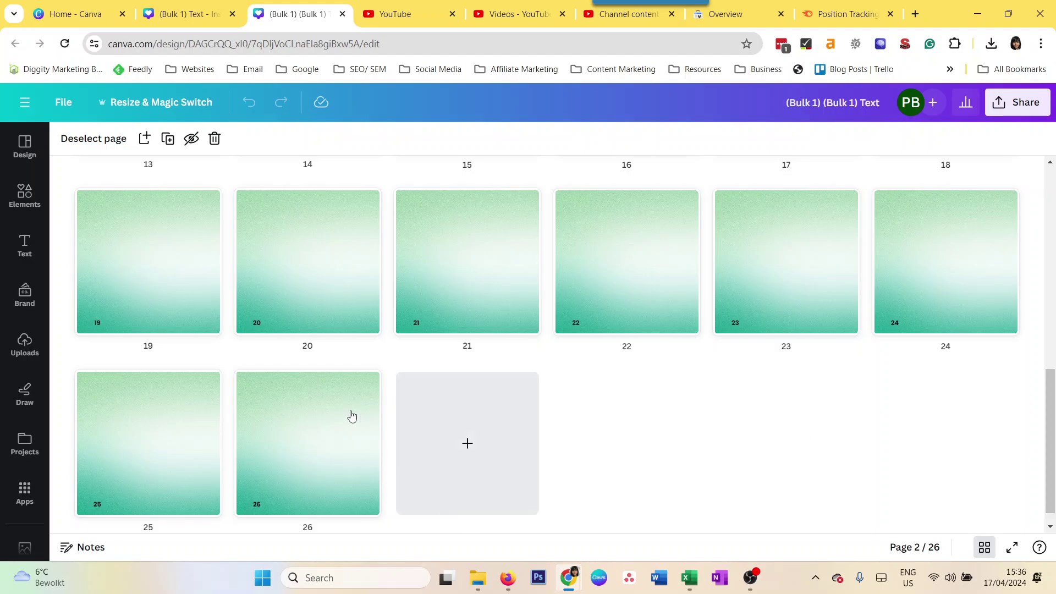
scroll(337, 350, up, 6)
scroll(321, 282, up, 3)
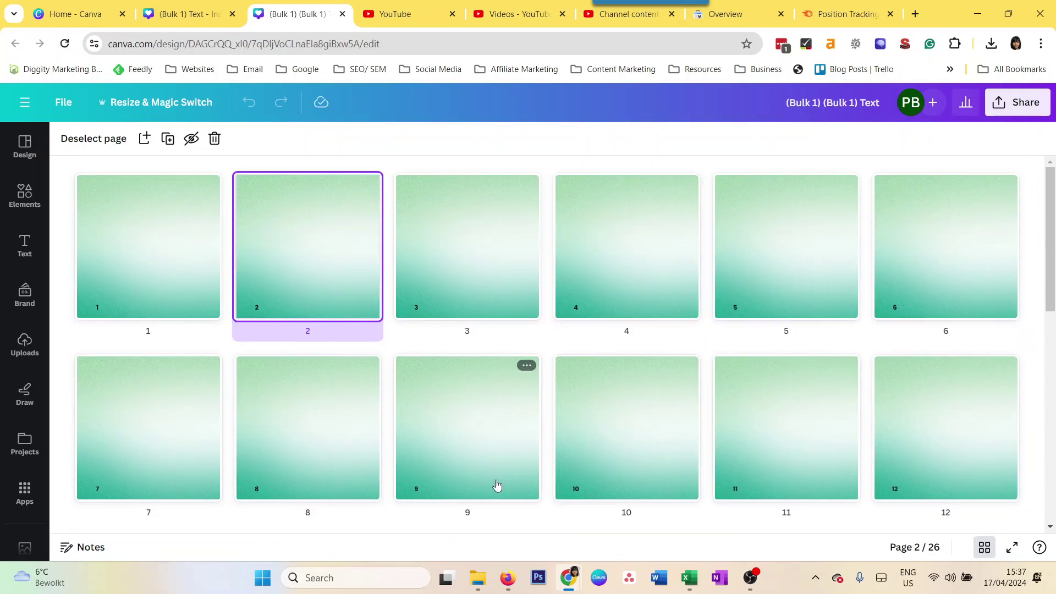
Step: In the original single-page template, delete the {Page Numbers} text box, leaving only the green gradient
click(187, 14)
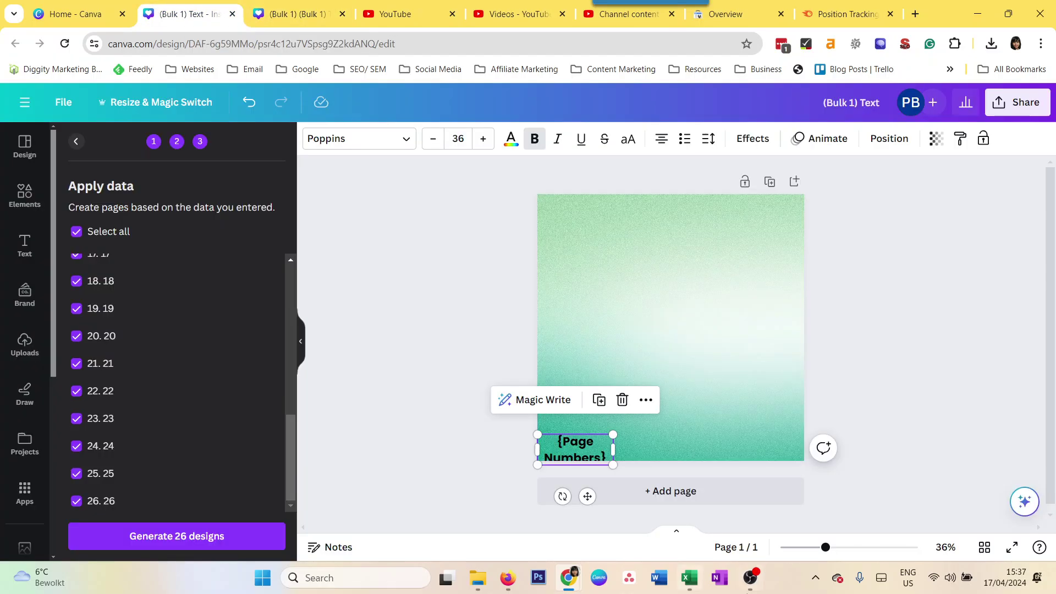
click(442, 357)
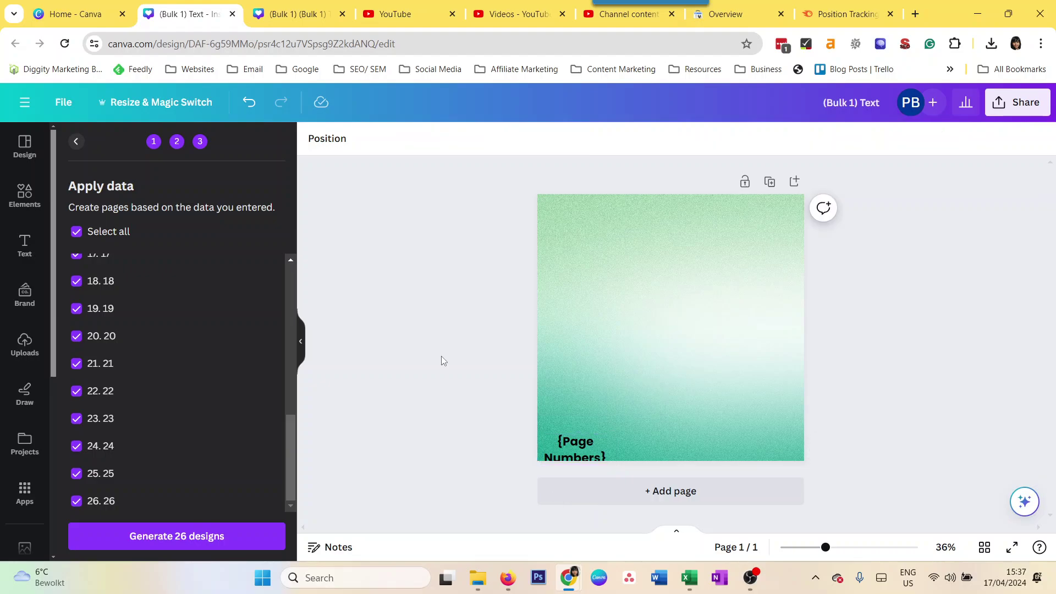
click(559, 444)
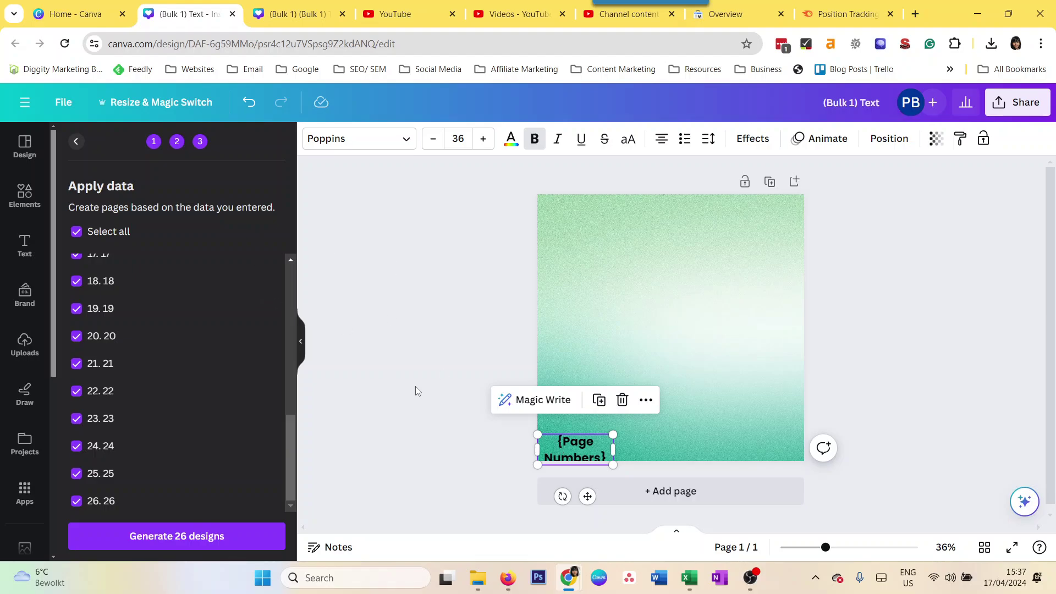
click(575, 446)
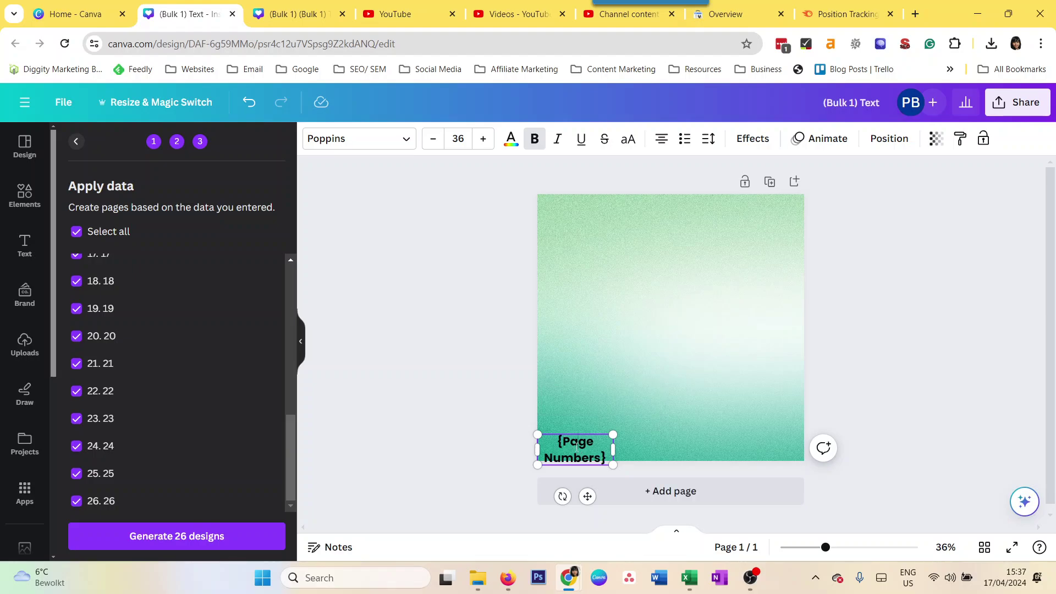
key(Delete)
click(471, 397)
click(583, 449)
key(Delete)
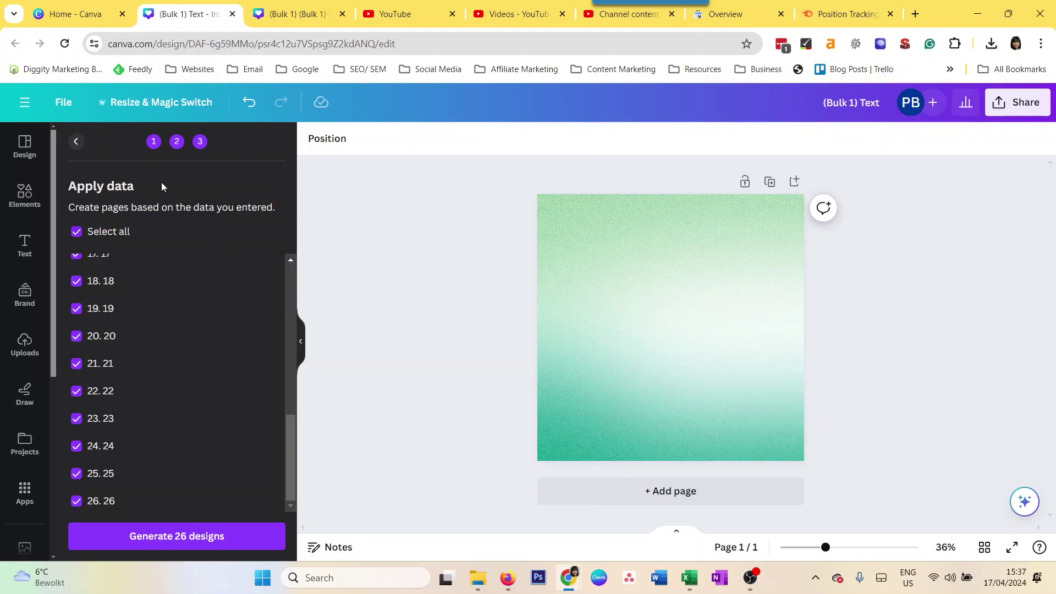
click(34, 262)
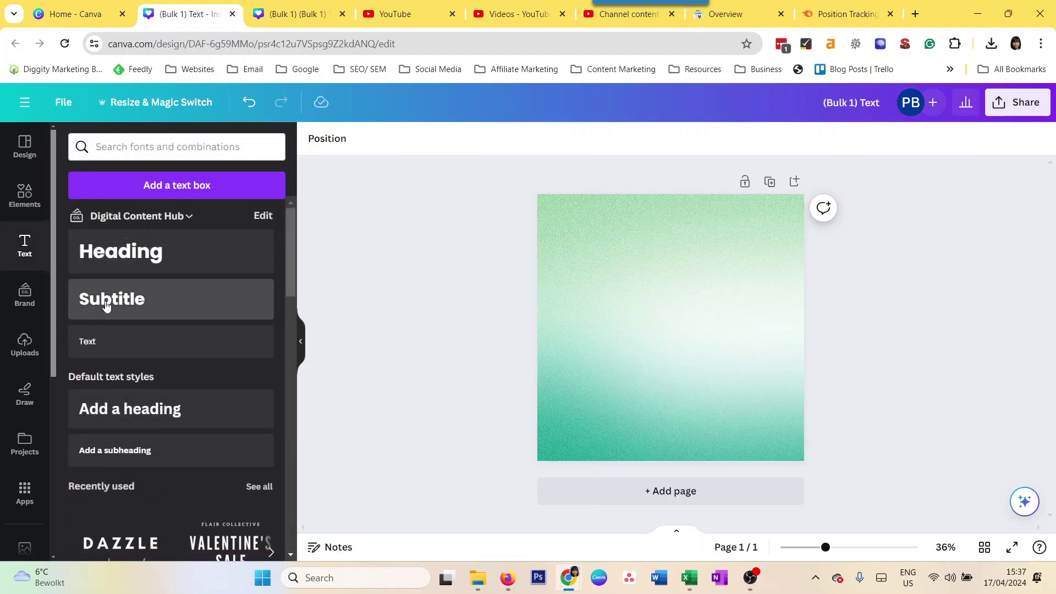
Step: Add a Subtitle text box in the page's bottom-left corner and make it read 1
click(106, 302)
click(495, 317)
click(663, 327)
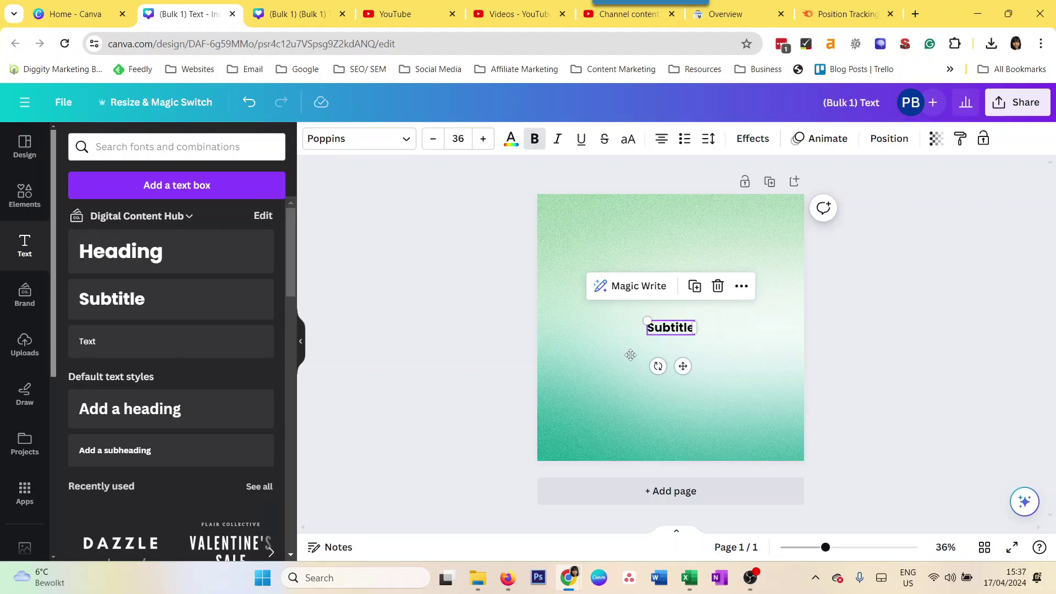
drag(663, 328, 565, 442)
double_click(565, 442)
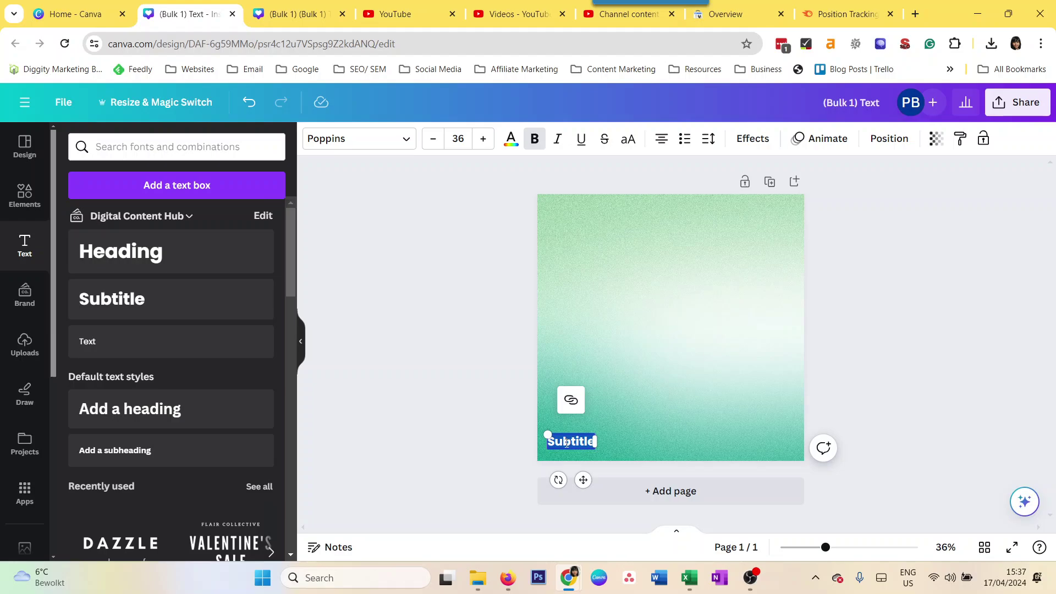
key(BackSpace)
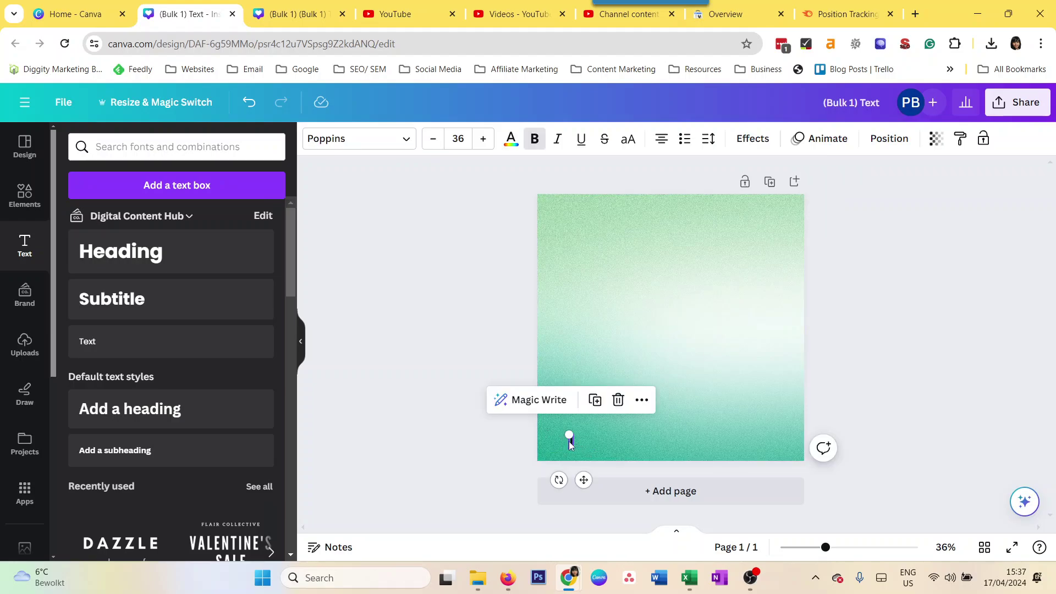
drag(569, 441, 562, 441)
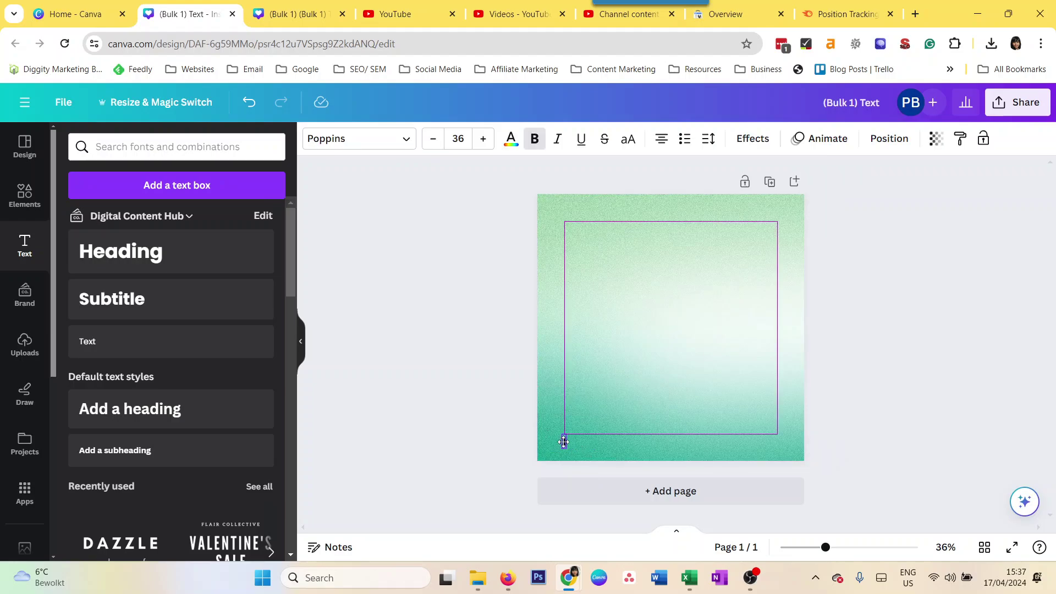
Step: Duplicate the page and change the copy's number to 2
click(769, 182)
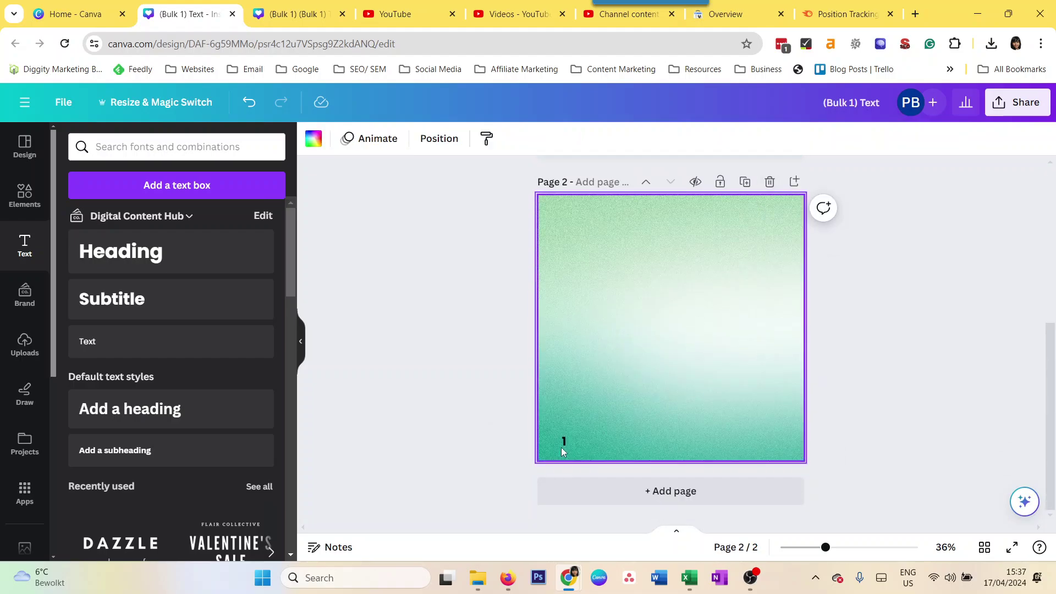
click(562, 447)
click(563, 441)
double_click(564, 441)
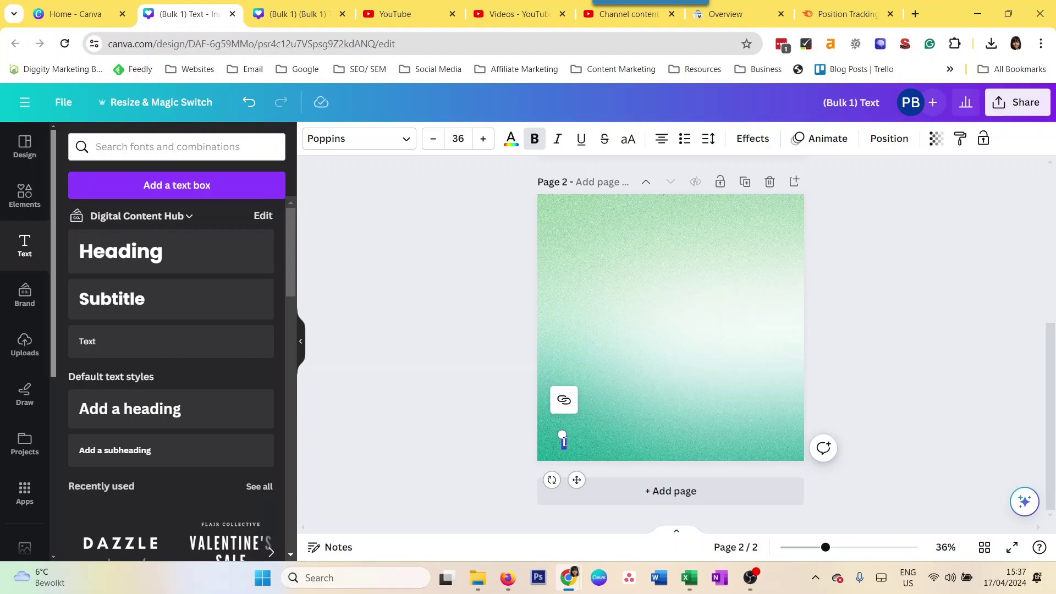
text(2)
click(763, 240)
Step: Duplicate page 2 and change the new page's number to 3
click(745, 182)
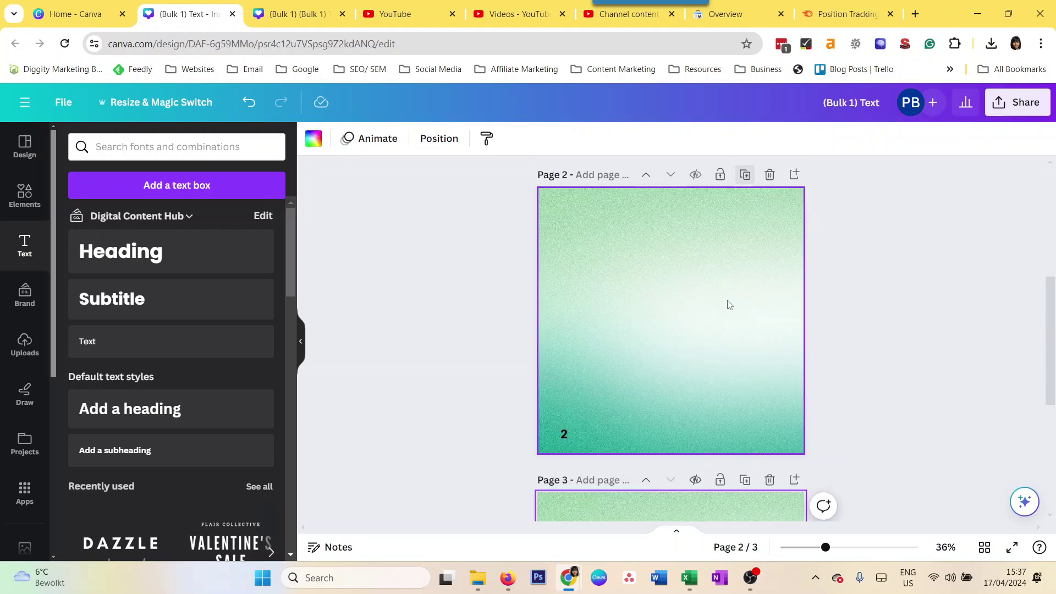
click(564, 442)
double_click(565, 443)
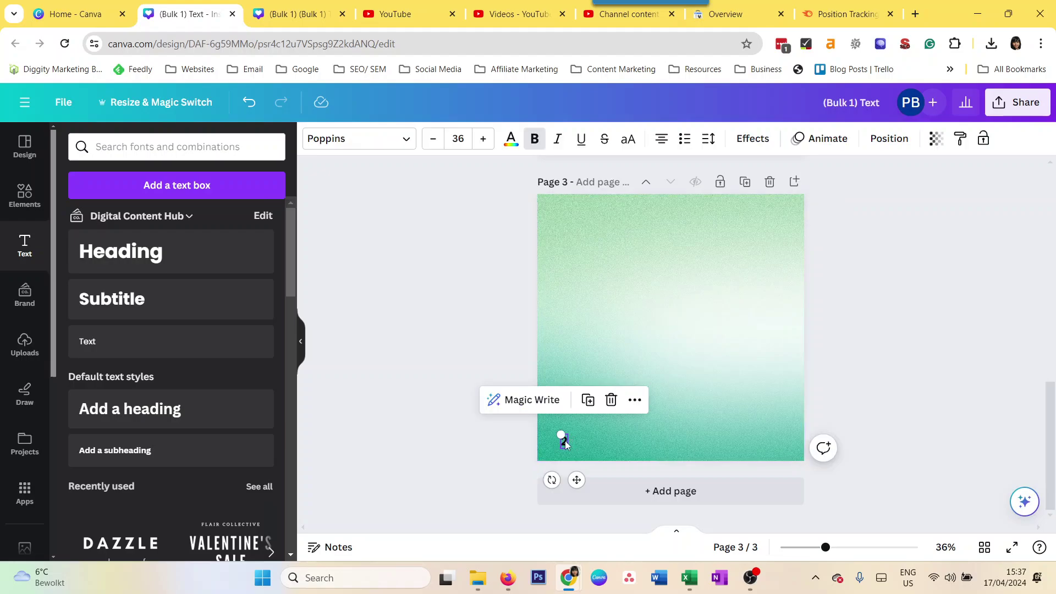
text(3)
click(484, 454)
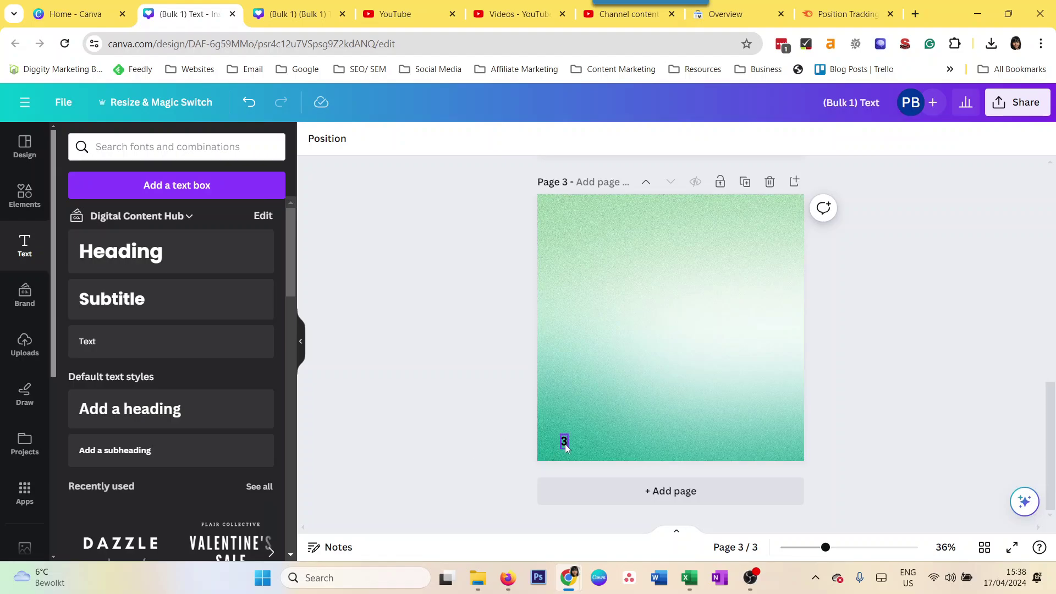
click(428, 423)
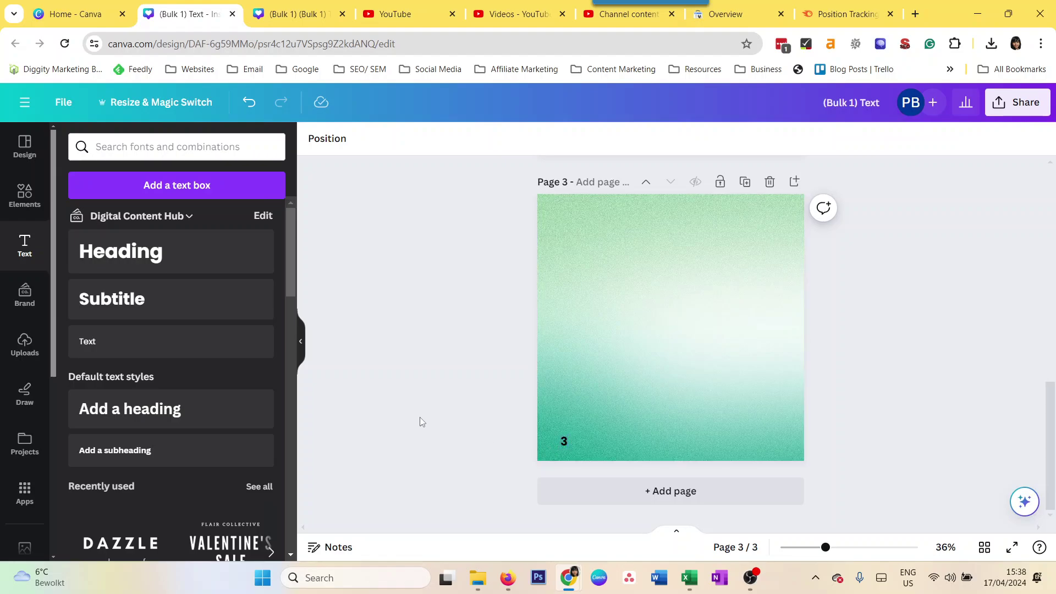